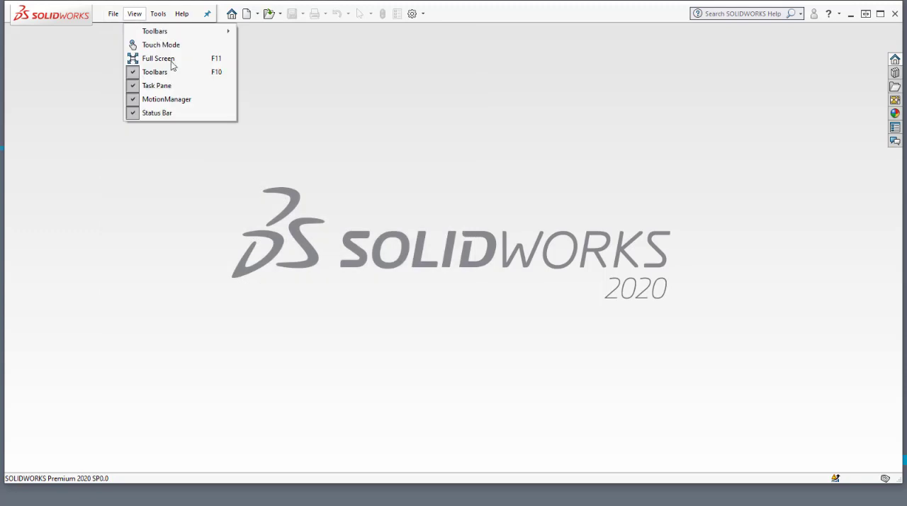
mouse_move(134, 14)
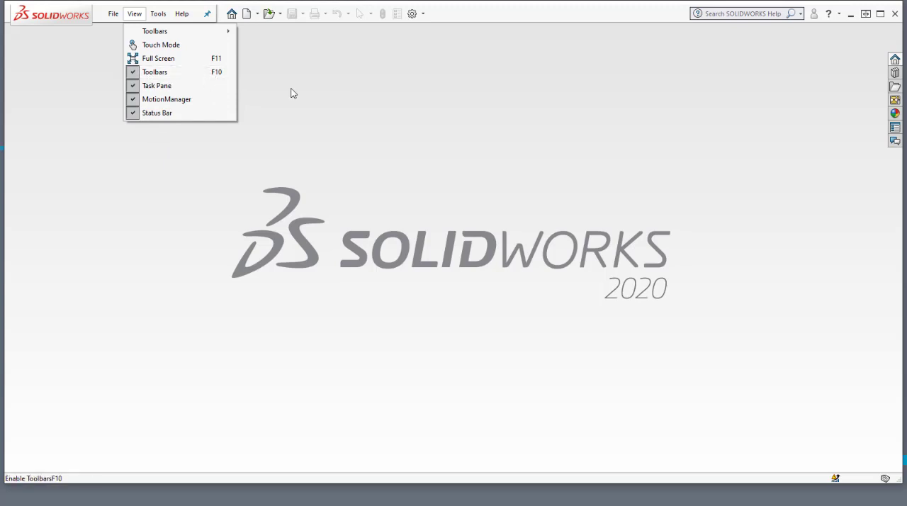
mouse_move(199, 31)
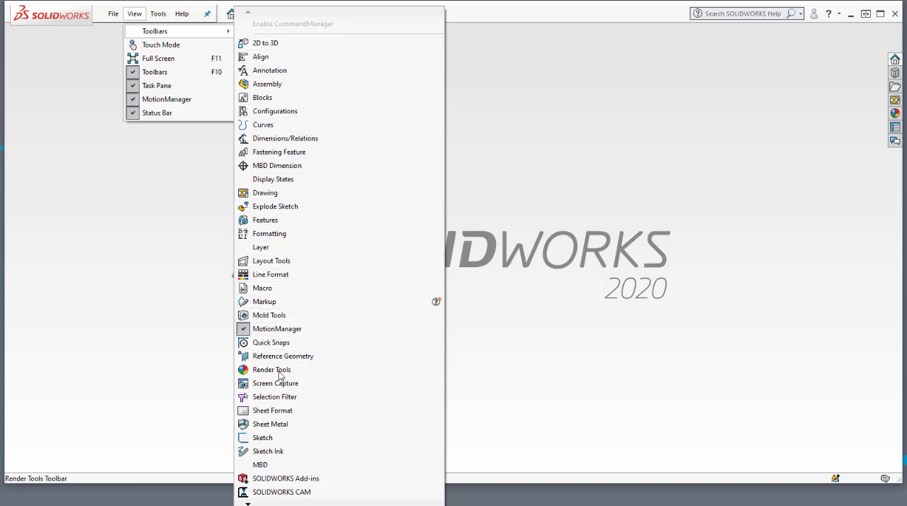
click(157, 13)
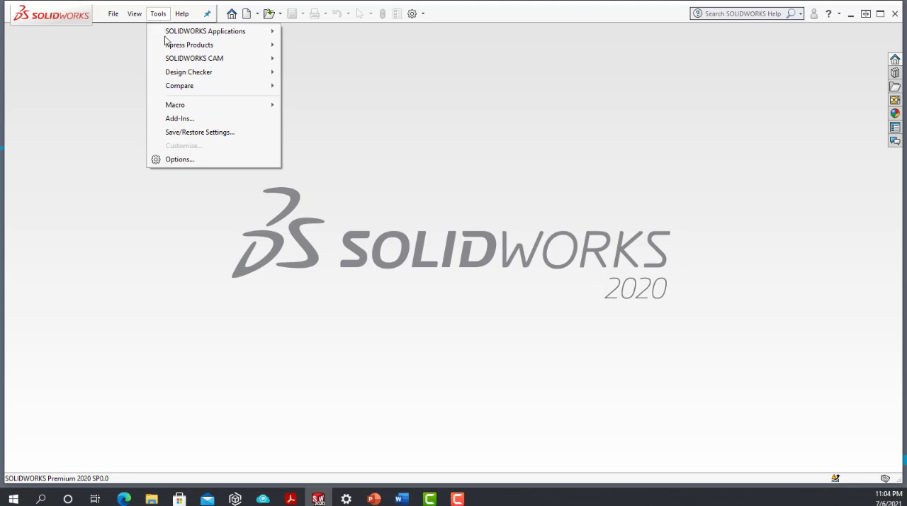
mouse_move(201, 31)
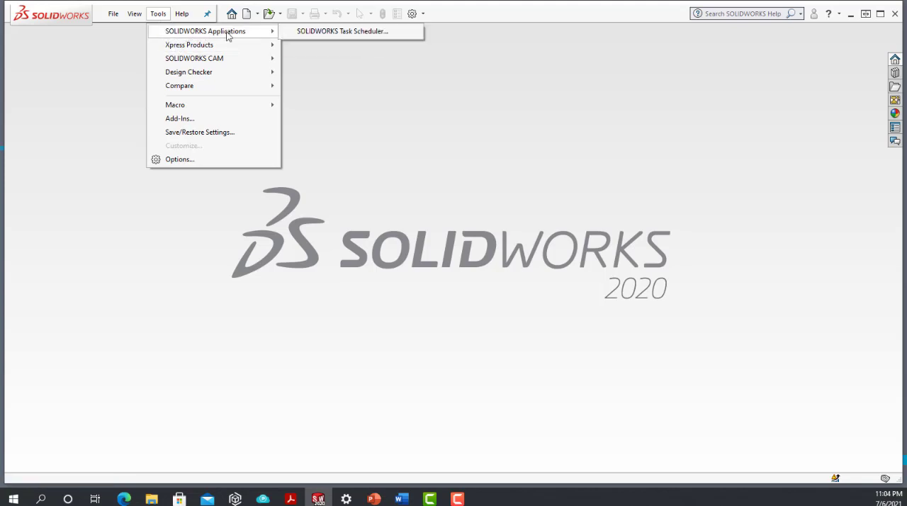
mouse_move(230, 44)
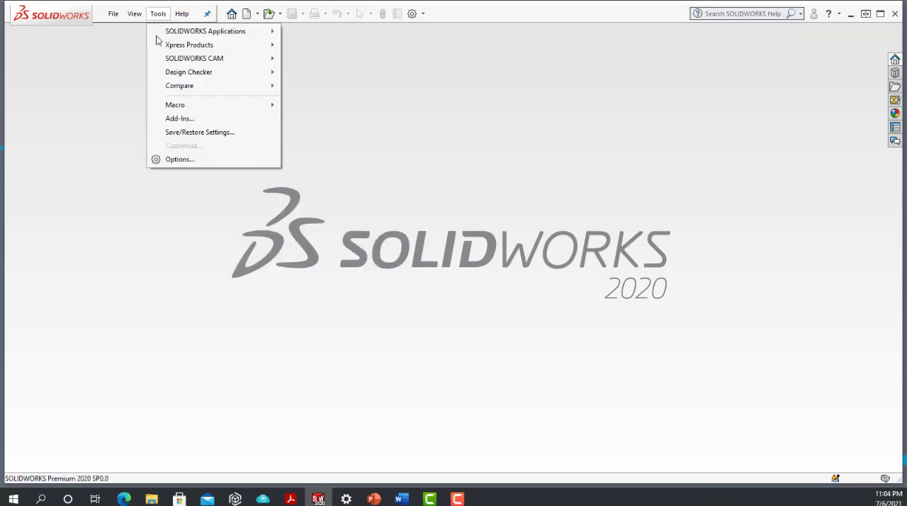
Step: View the general system options and the list of available help resources without changing anything
click(173, 159)
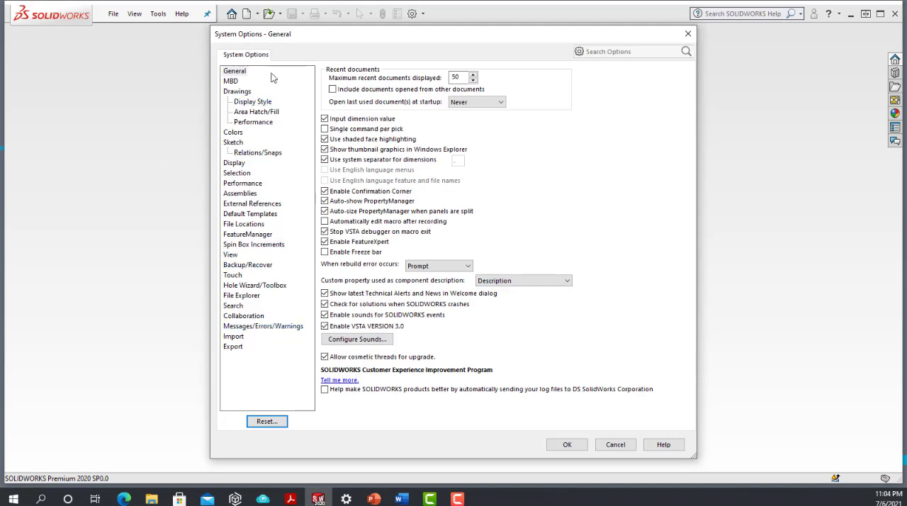
click(688, 34)
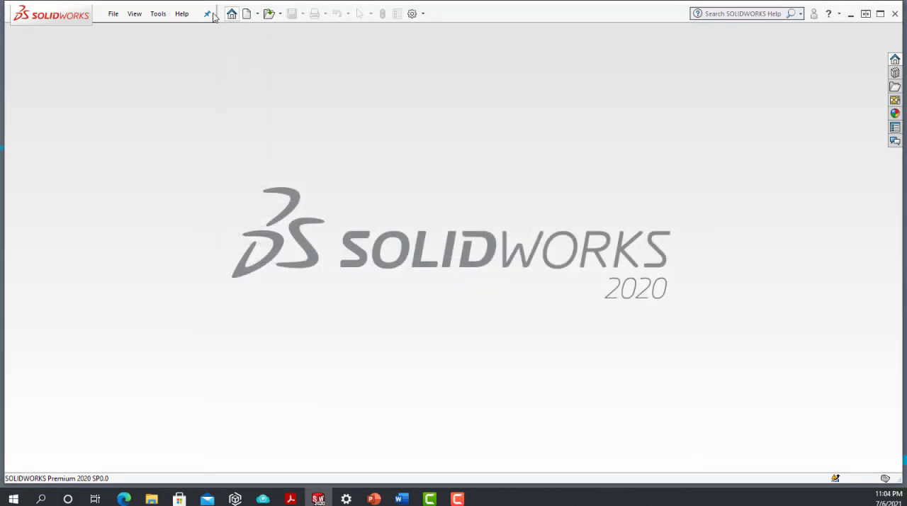
click(182, 14)
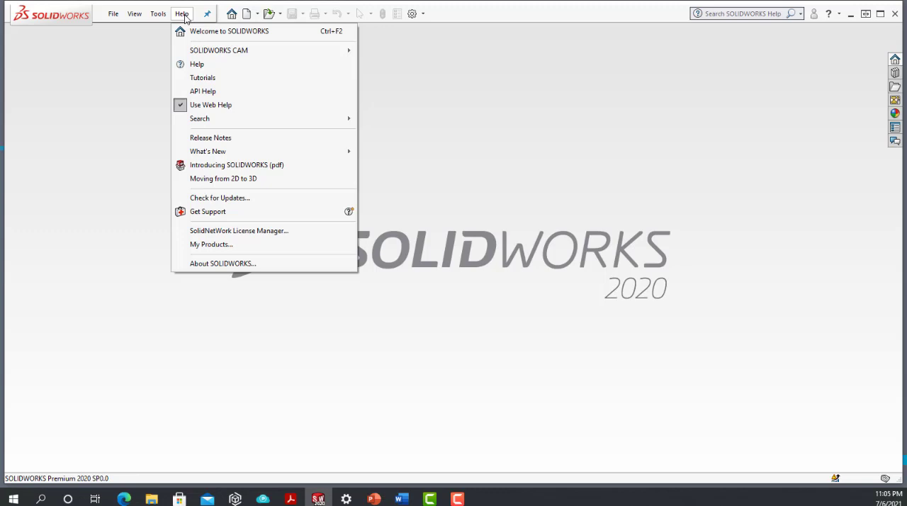
click(505, 4)
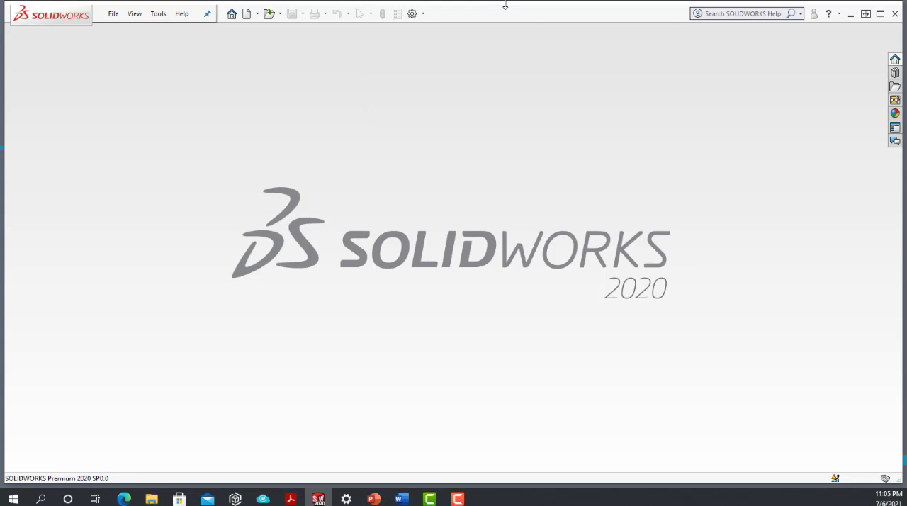
Step: Open the Welcome dialog and look through its recent folders and the full set of recent documents
click(230, 15)
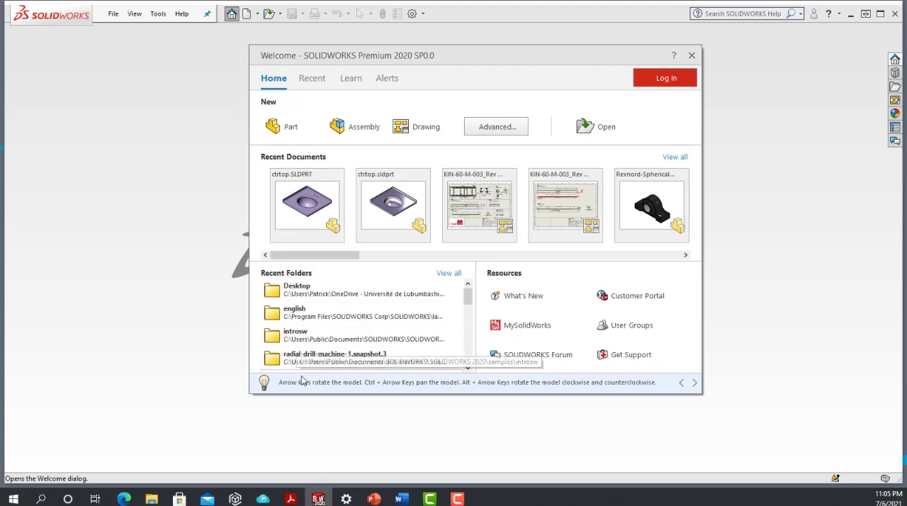
scroll(330, 297, down, 5)
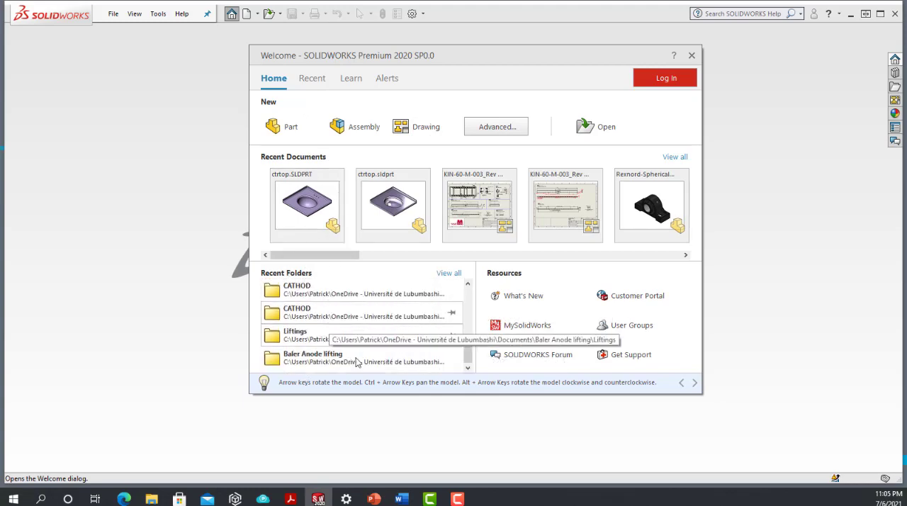
scroll(349, 324, up, 5)
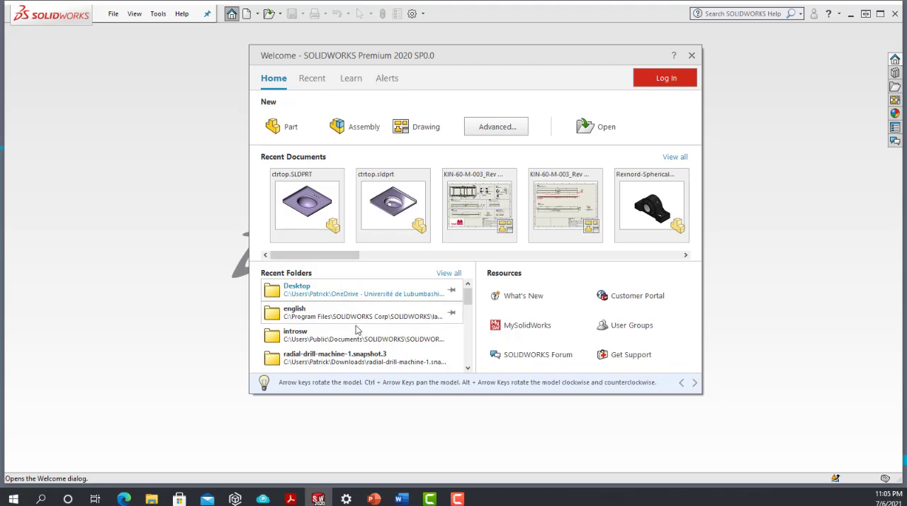
click(315, 79)
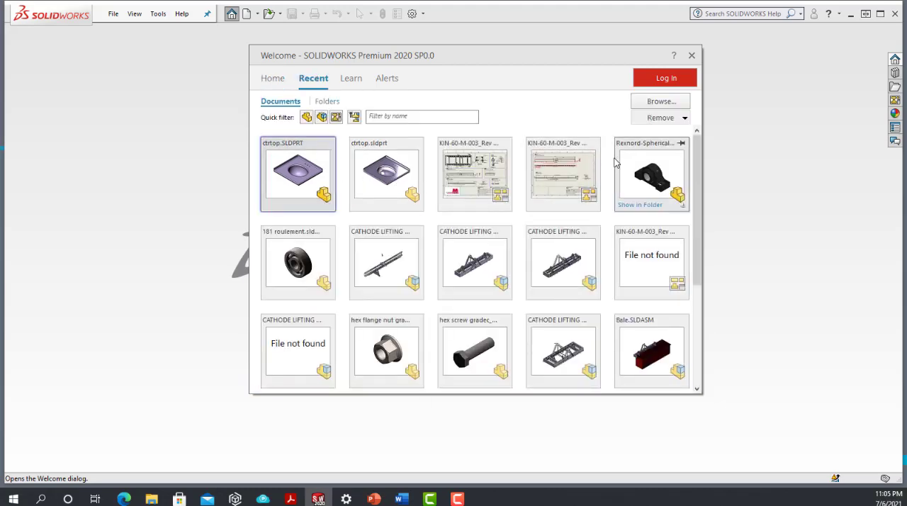
scroll(641, 247, down, 3)
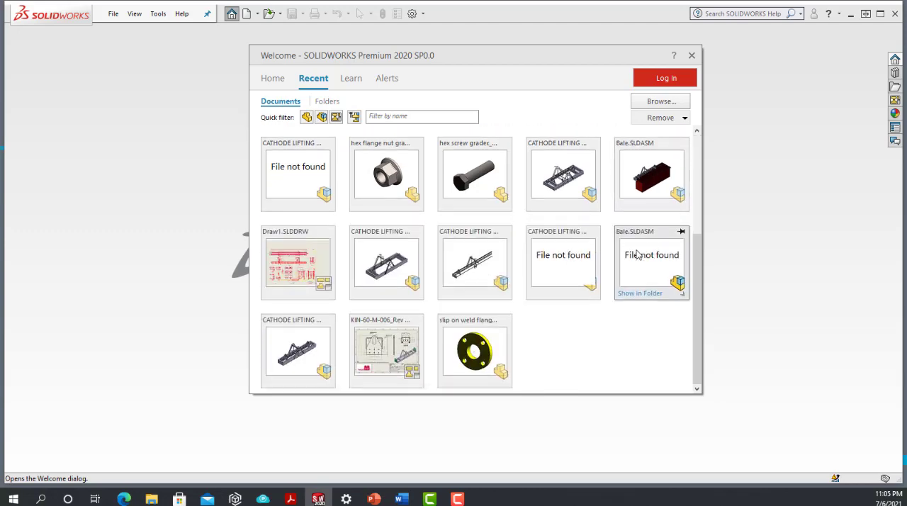
scroll(630, 248, up, 2)
scroll(627, 245, up, 1)
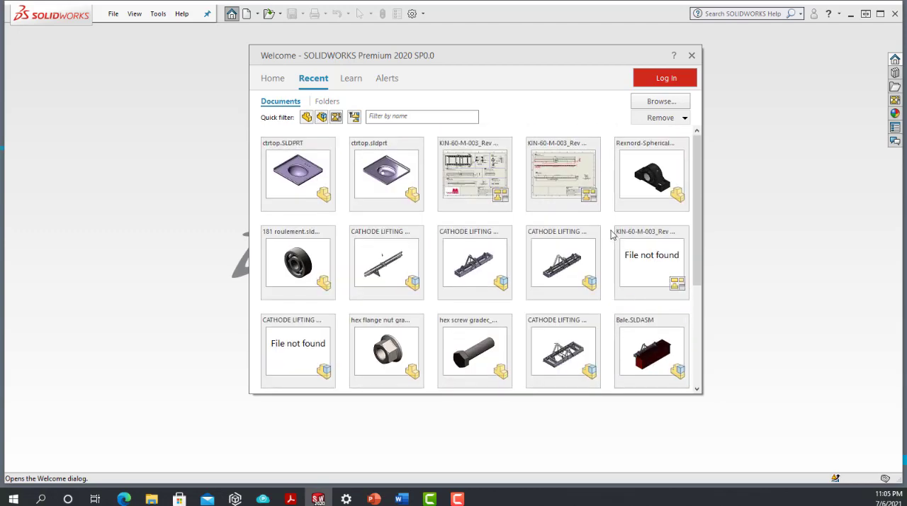
Step: Show the Welcome dialog's learning resources, then skim introsw.pdf in Adobe Acrobat Reader from the cover through the Introduction chapter's topic table
click(352, 78)
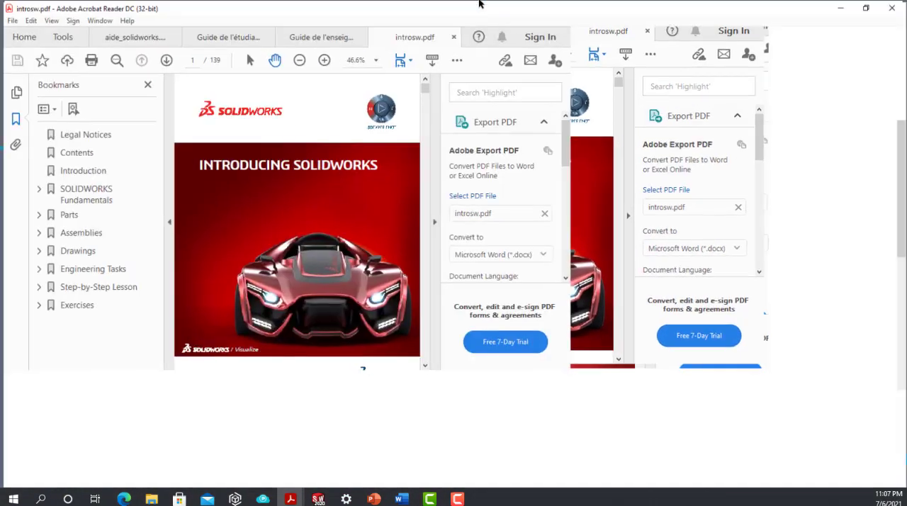
scroll(510, 301, down, 10)
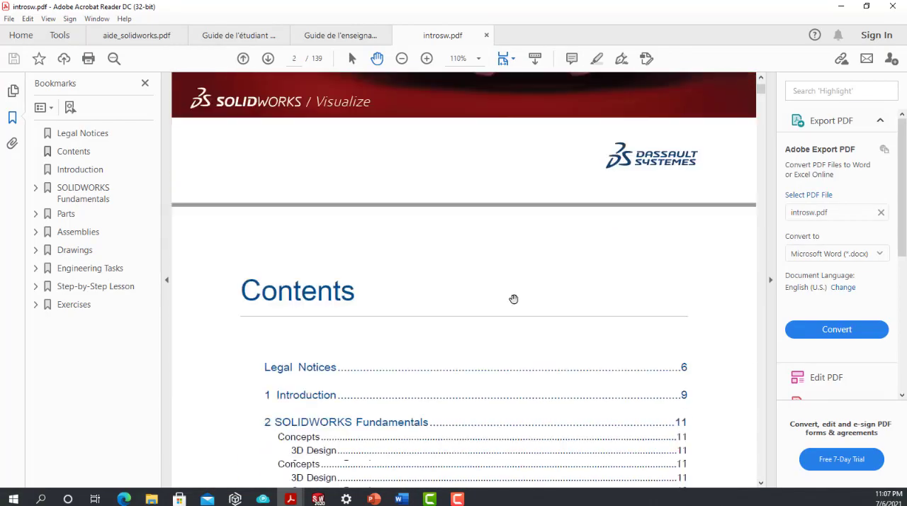
scroll(515, 303, down, 3)
scroll(514, 302, down, 4)
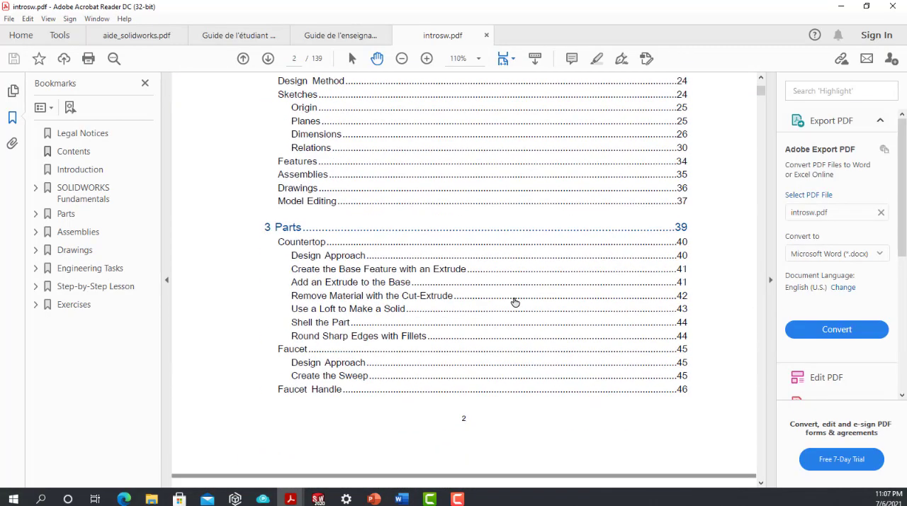
scroll(515, 302, up, 3)
scroll(514, 300, down, 16)
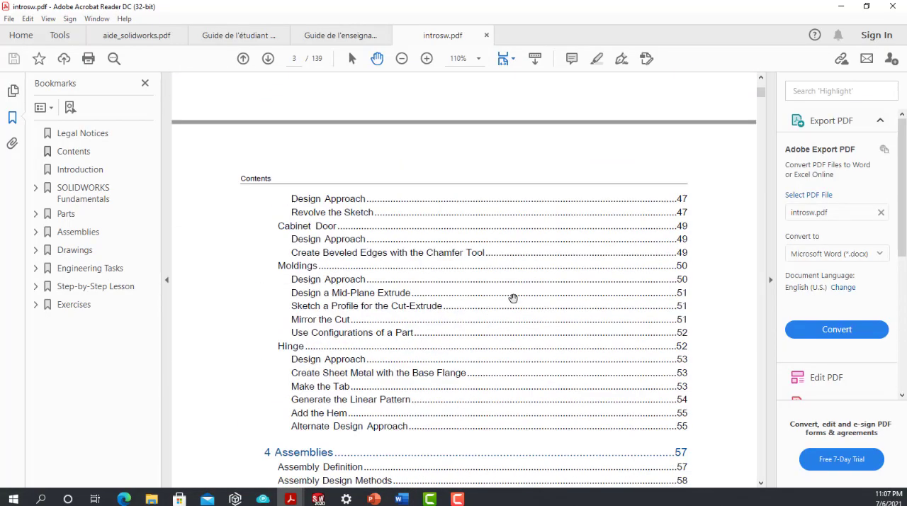
scroll(513, 298, down, 13)
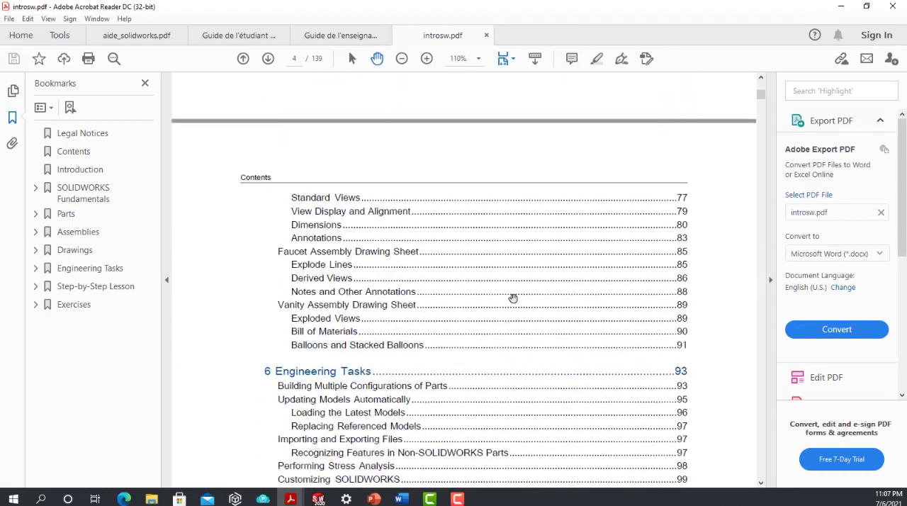
scroll(514, 303, down, 20)
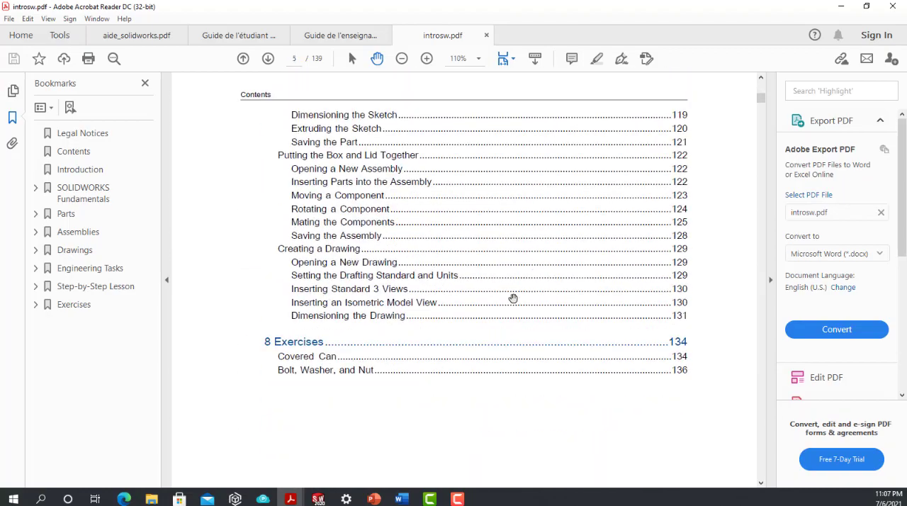
scroll(513, 298, down, 20)
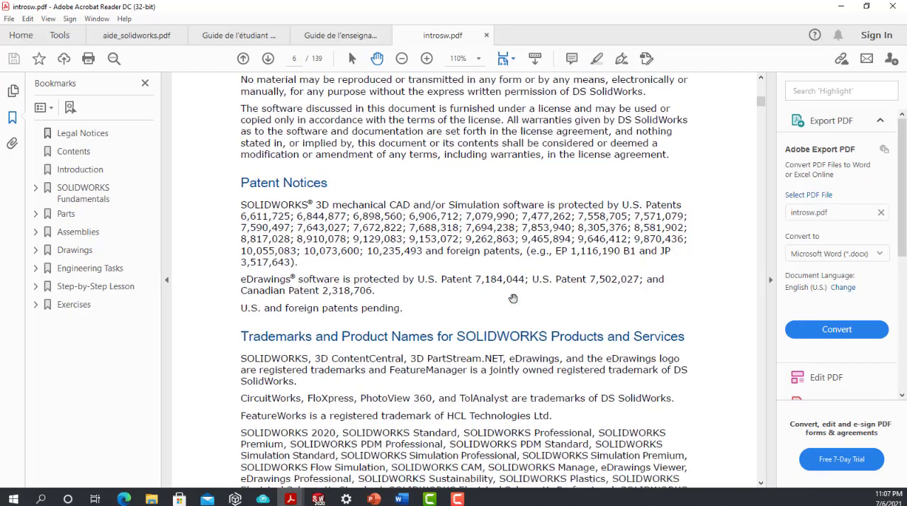
scroll(513, 299, down, 20)
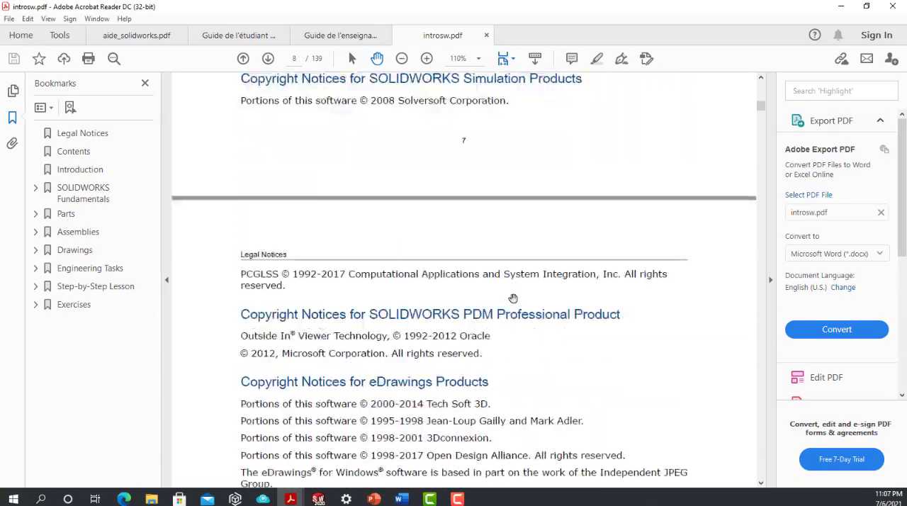
scroll(512, 298, down, 15)
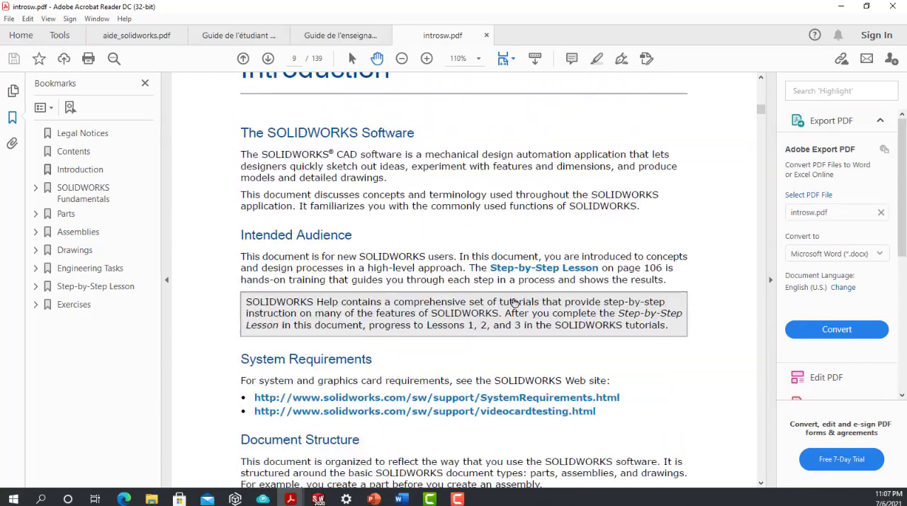
scroll(512, 298, down, 15)
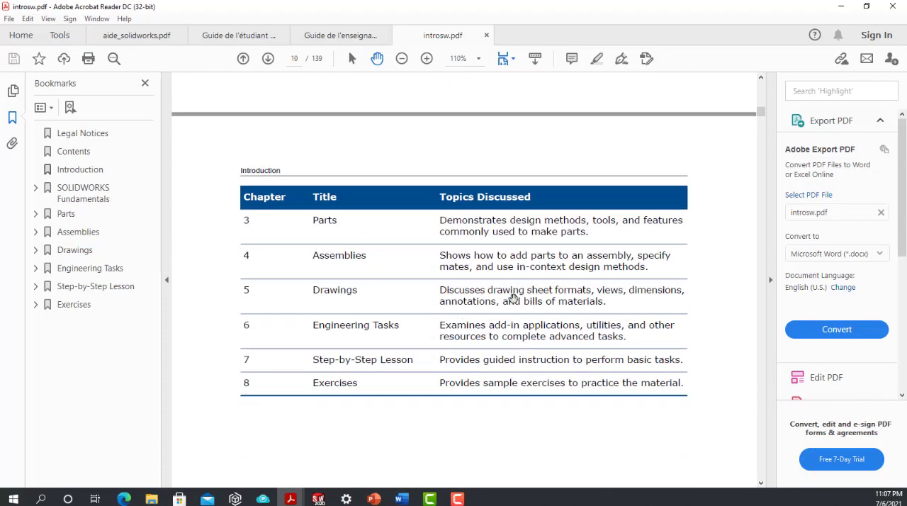
Step: Look through the contents pages of introsw.pdf, from SOLIDWORKS Fundamentals to the Step-by-Step Lesson chapter
scroll(513, 298, up, 20)
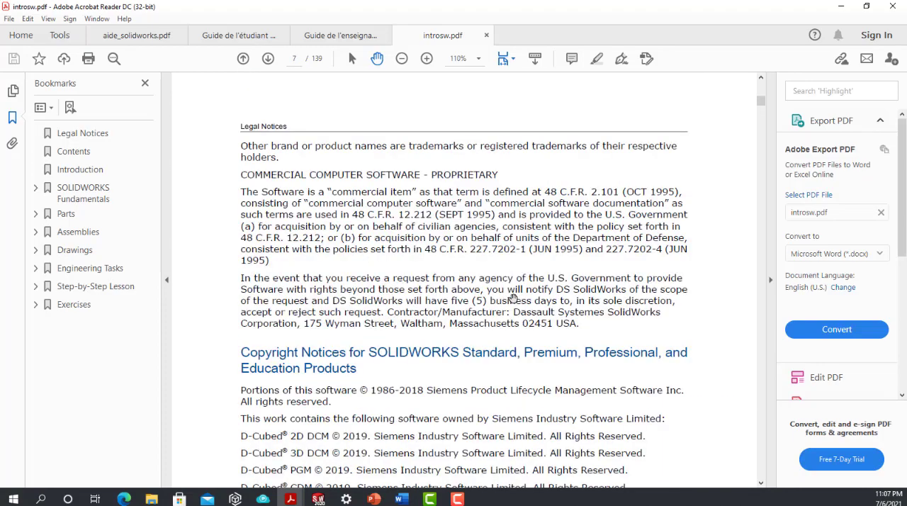
scroll(512, 300, up, 10)
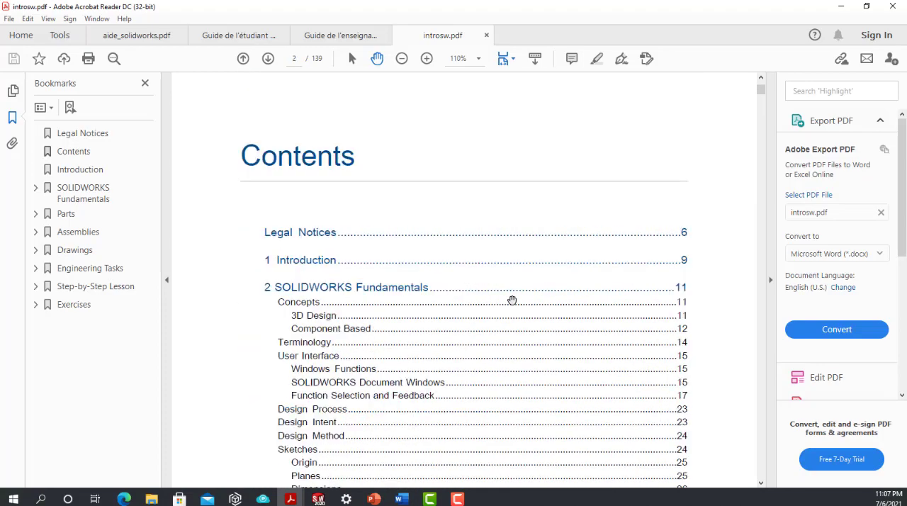
scroll(511, 298, down, 10)
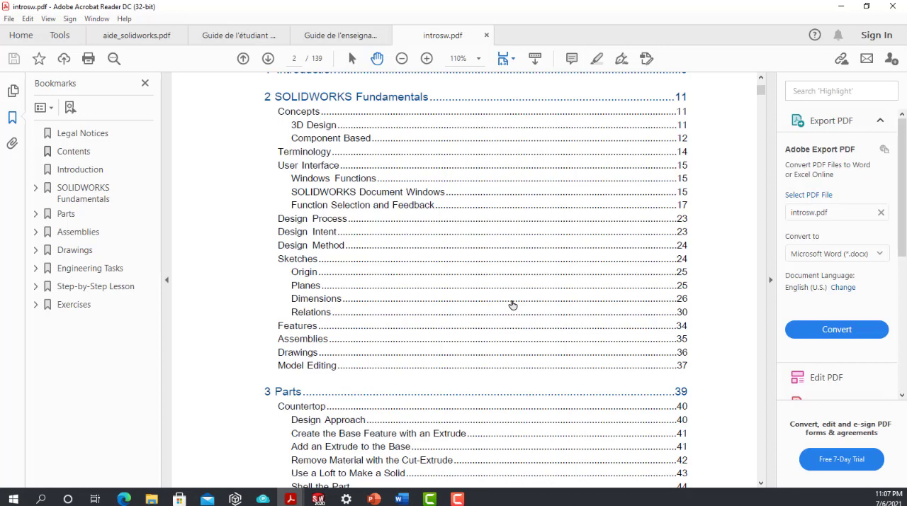
scroll(514, 299, up, 2)
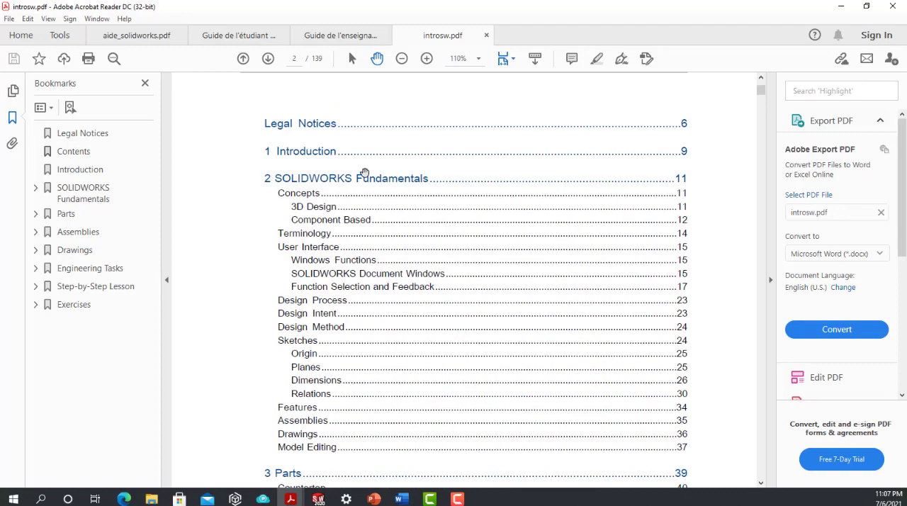
scroll(365, 173, down, 3)
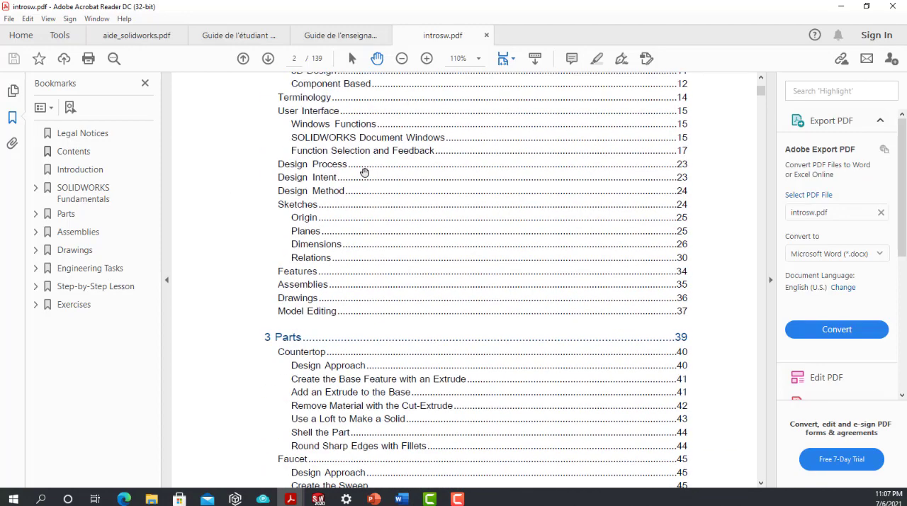
scroll(365, 172, down, 4)
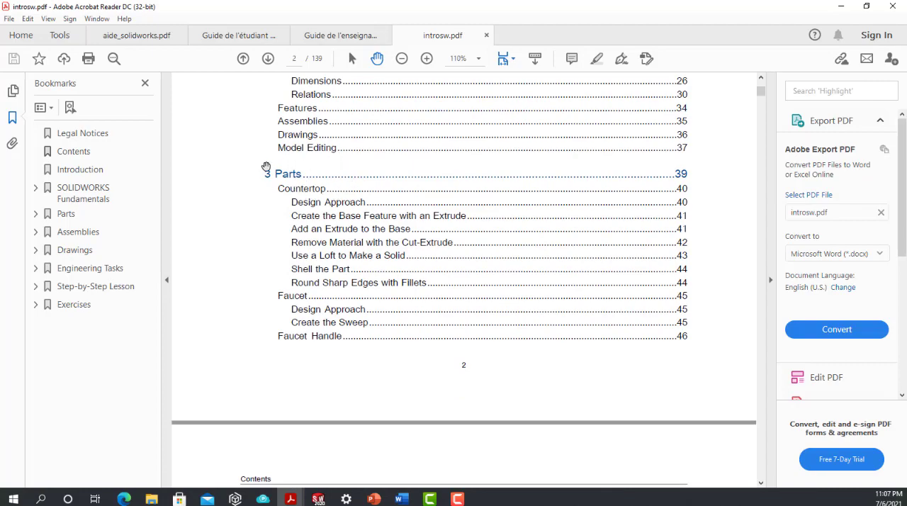
scroll(265, 166, down, 10)
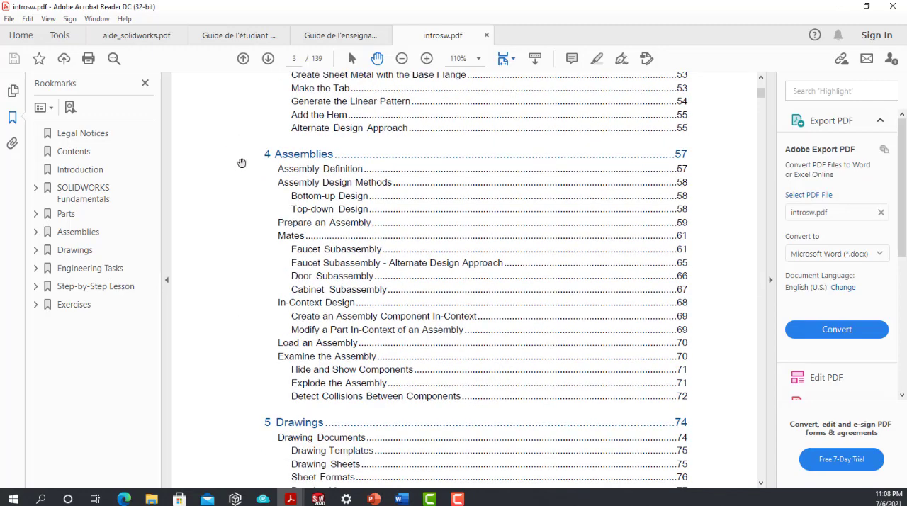
scroll(287, 306, down, 5)
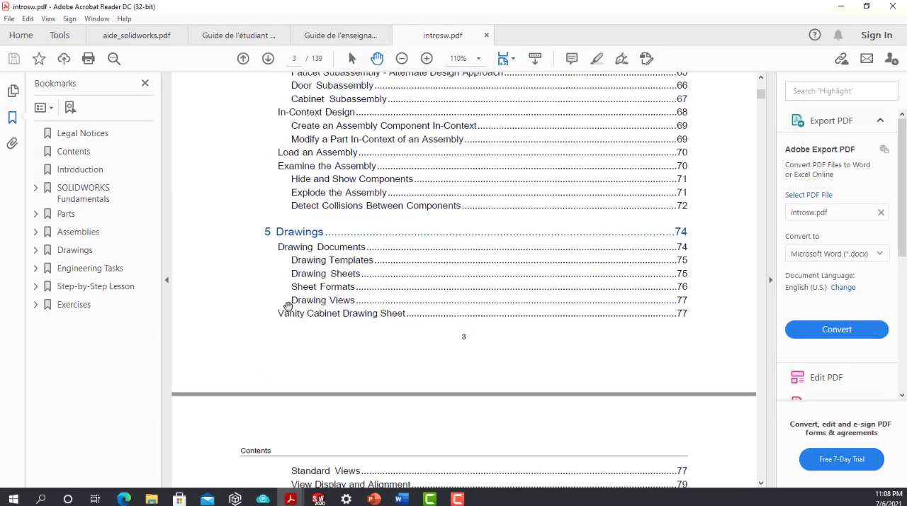
scroll(287, 305, down, 2)
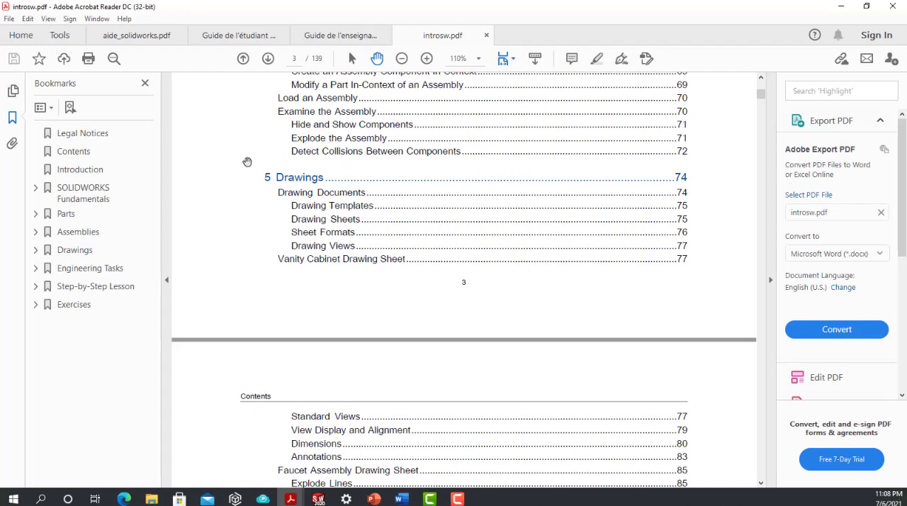
scroll(248, 162, down, 9)
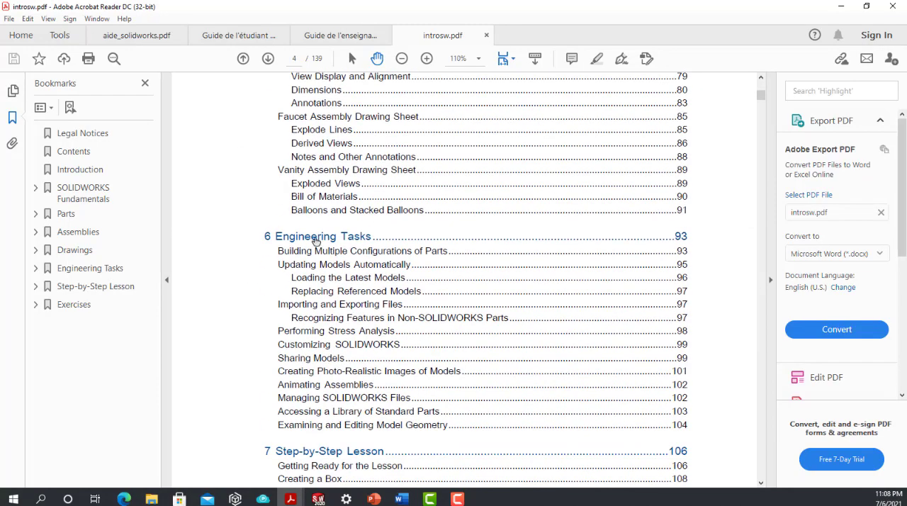
scroll(313, 287, down, 4)
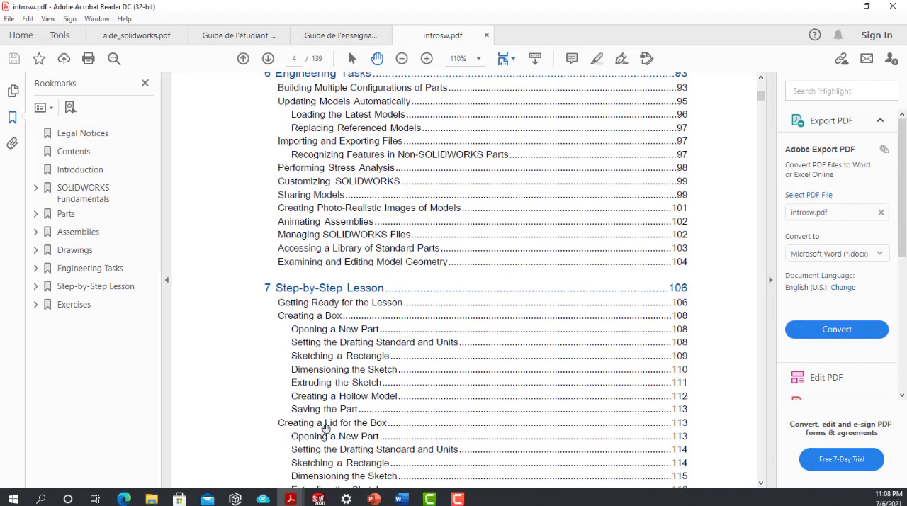
scroll(330, 425, up, 9)
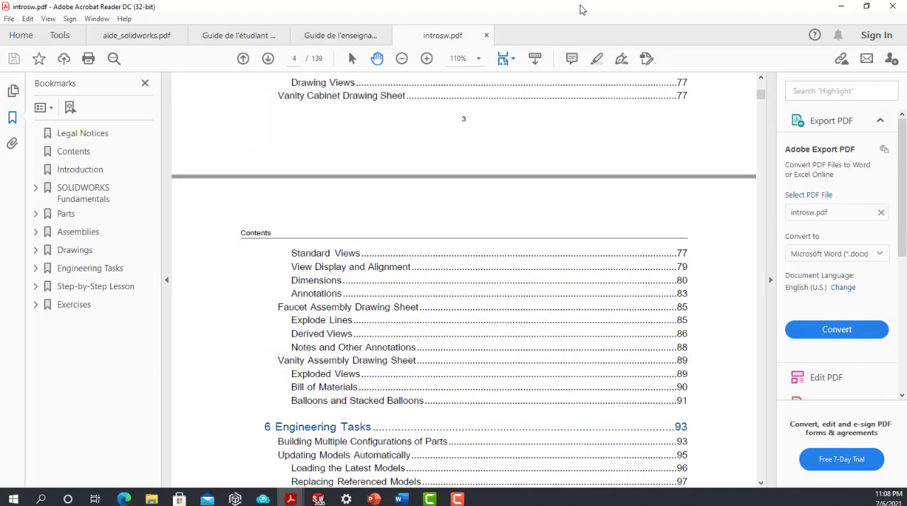
Step: Switch back to SOLIDWORKS and open the step-by-step Tutorials from the Welcome dialog's learning resources
click(841, 7)
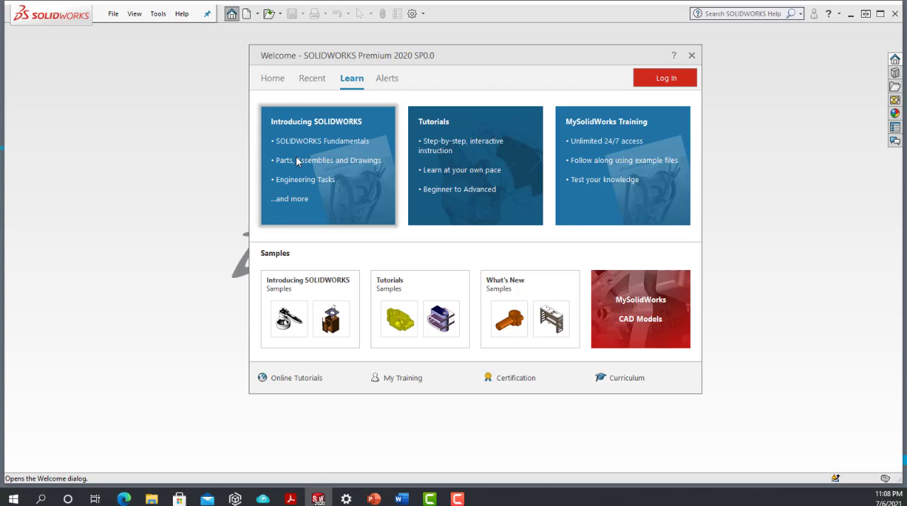
click(468, 152)
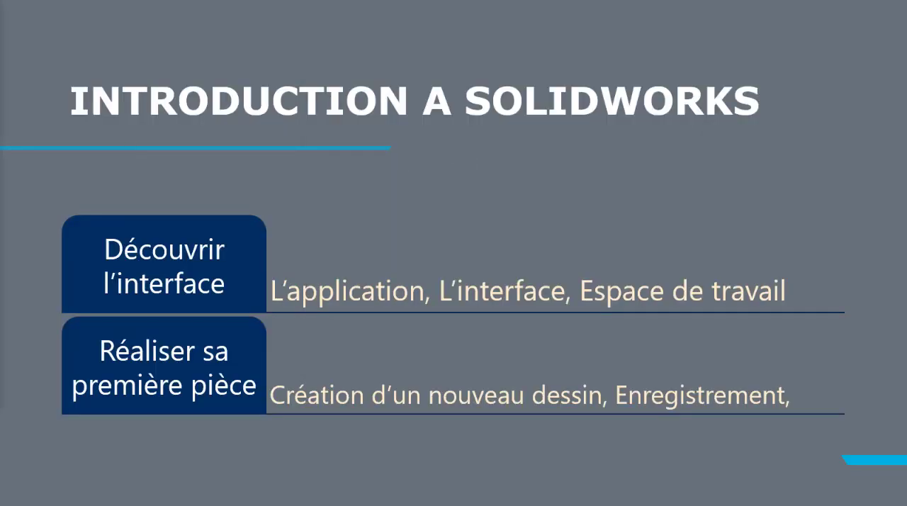
drag(0, 18, 763, 47)
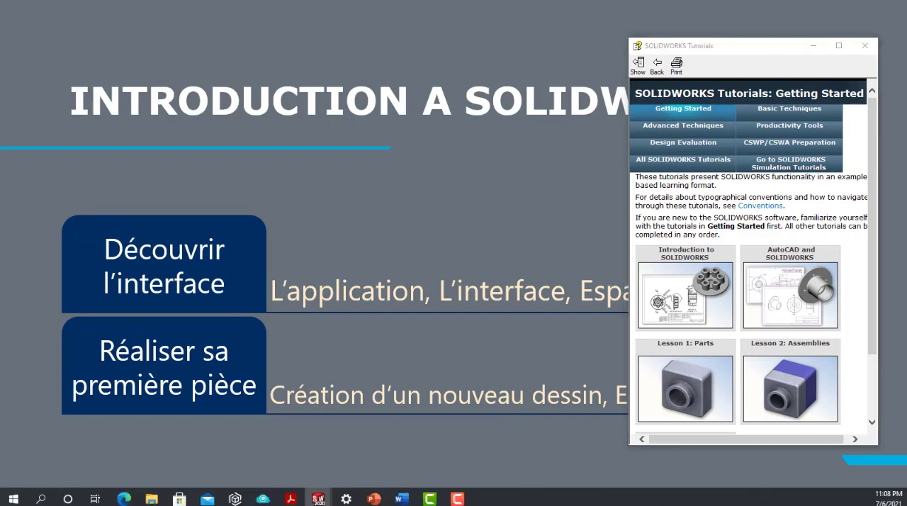
drag(0, 82, 316, 53)
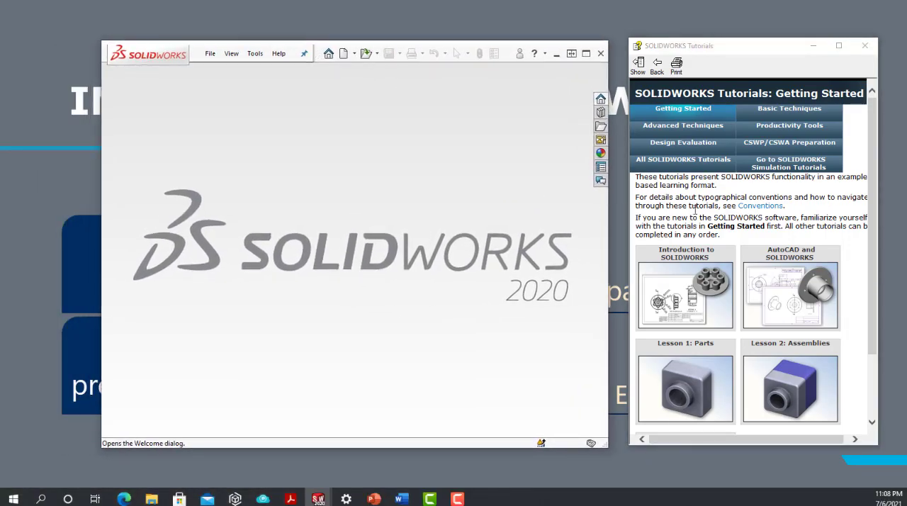
Step: Examine the Getting Started tutorials, checking the duration and description of the lessons on parts, assemblies, drawings and AutoCAD
mouse_move(776, 374)
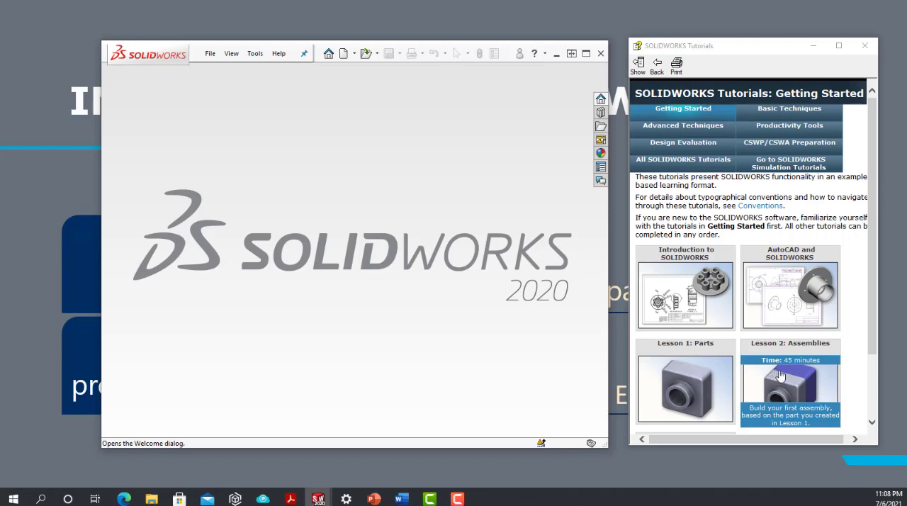
mouse_move(693, 277)
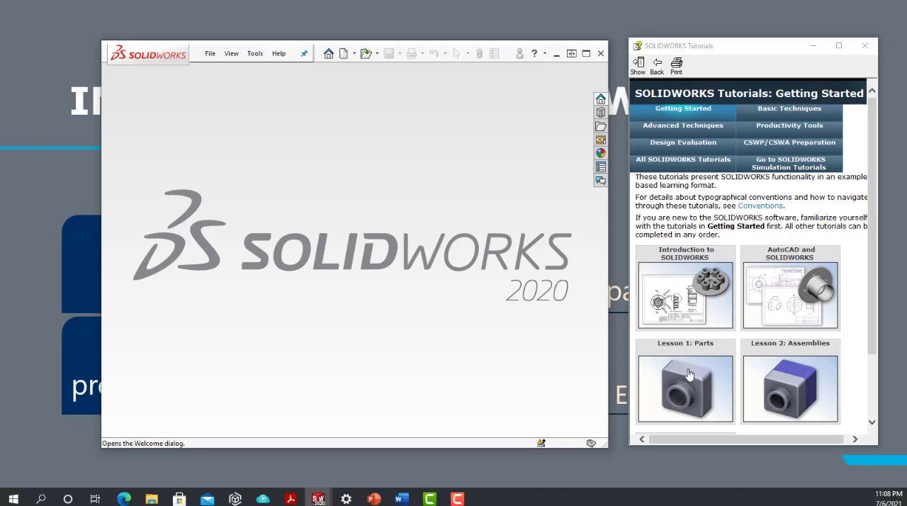
mouse_move(686, 388)
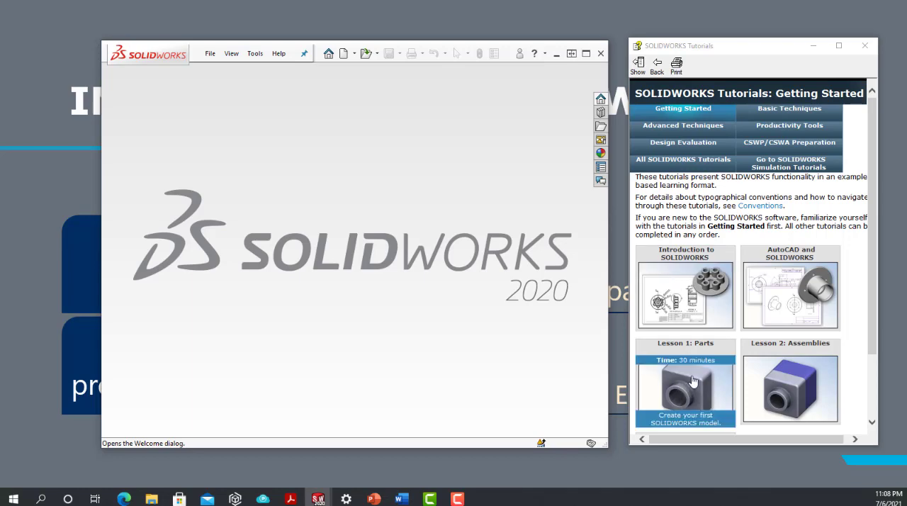
scroll(693, 381, down, 1)
mouse_move(783, 342)
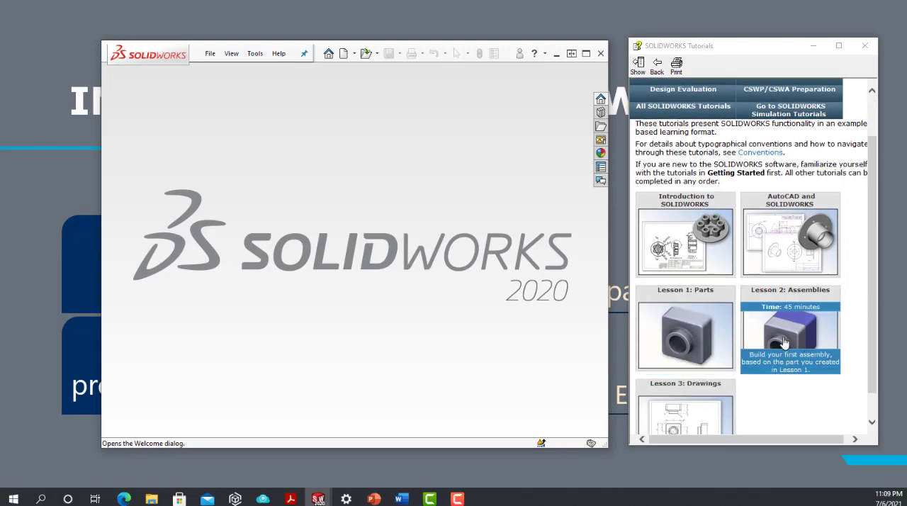
scroll(784, 342, down, 1)
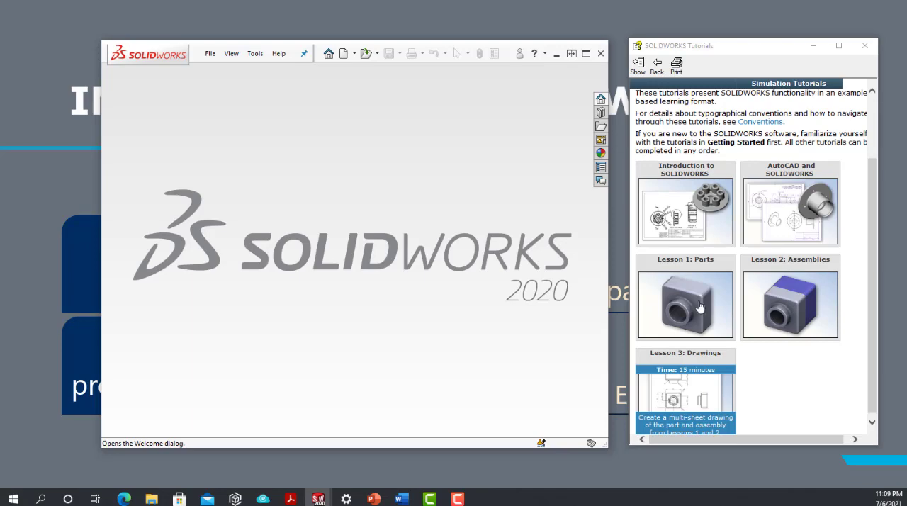
mouse_move(766, 241)
scroll(766, 241, up, 1)
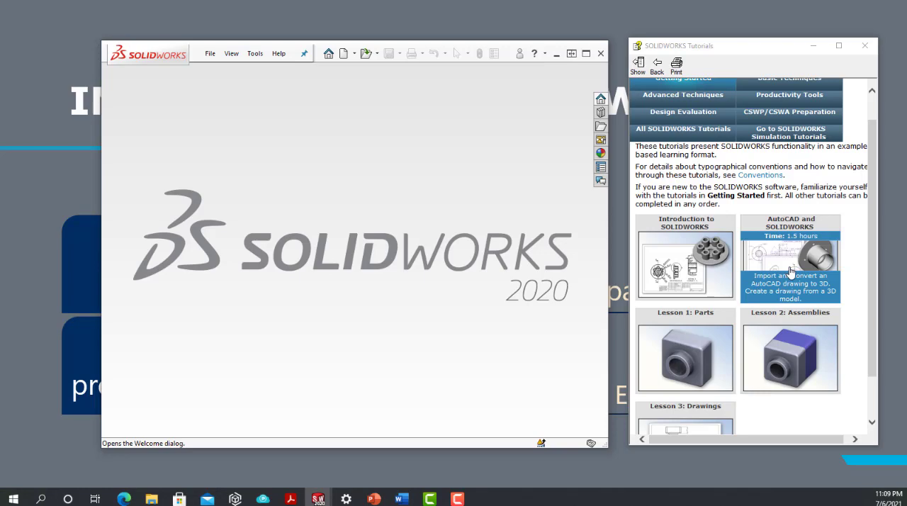
scroll(791, 271, up, 2)
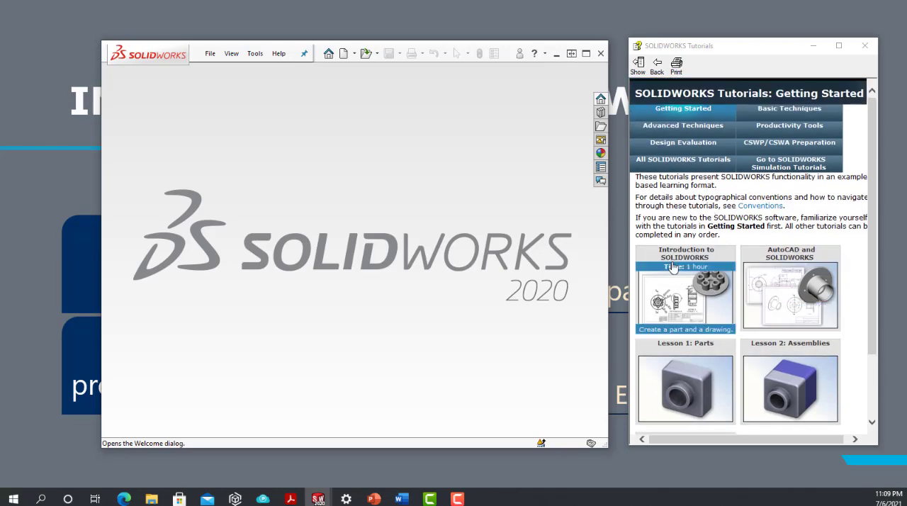
Step: Open the Introduction to SOLIDWORKS tutorial, page through its topics up to Extruding the Ring Boss, and close the tutorials window
click(673, 302)
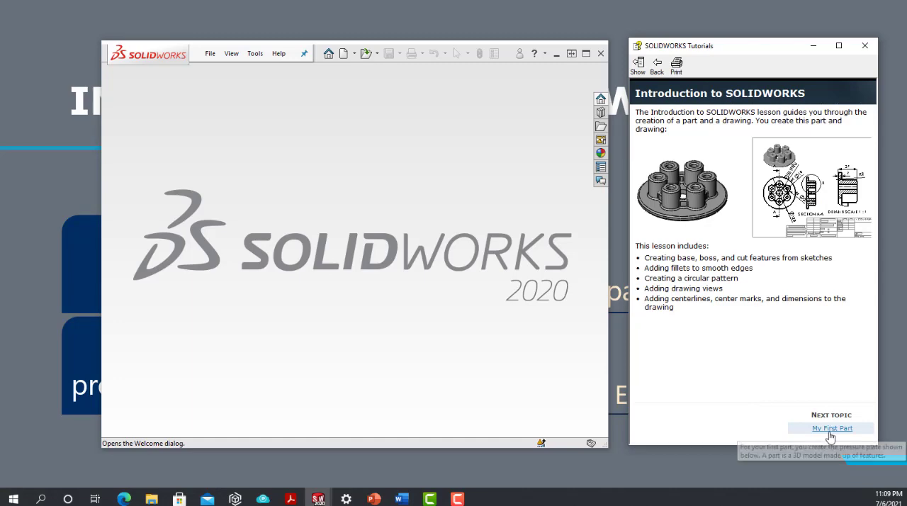
click(831, 428)
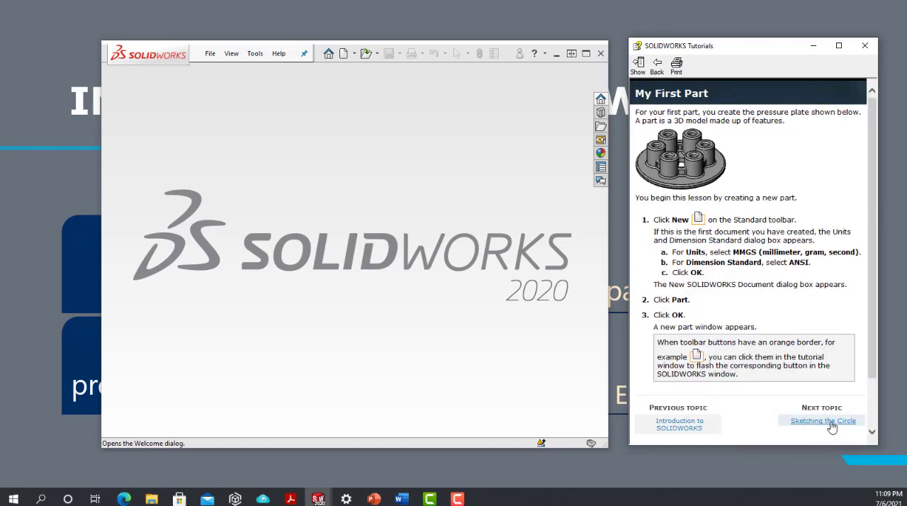
click(831, 428)
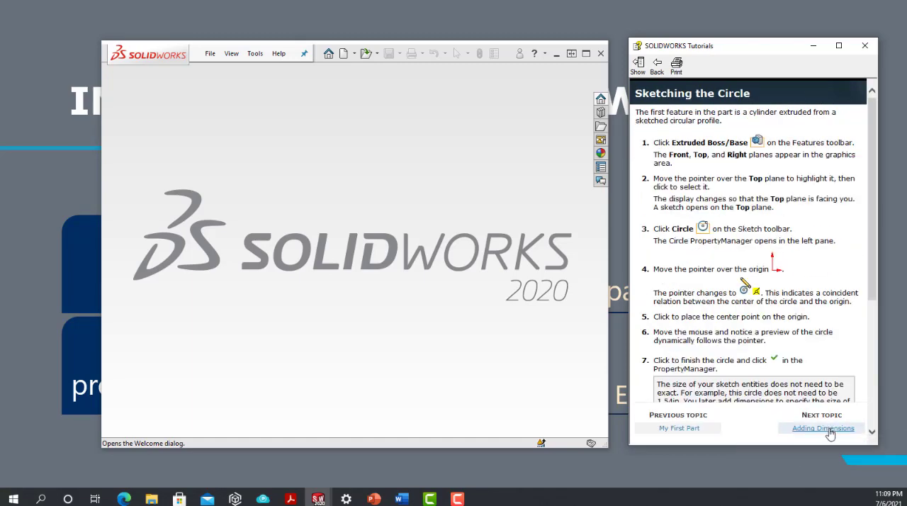
click(831, 429)
click(831, 429)
click(830, 430)
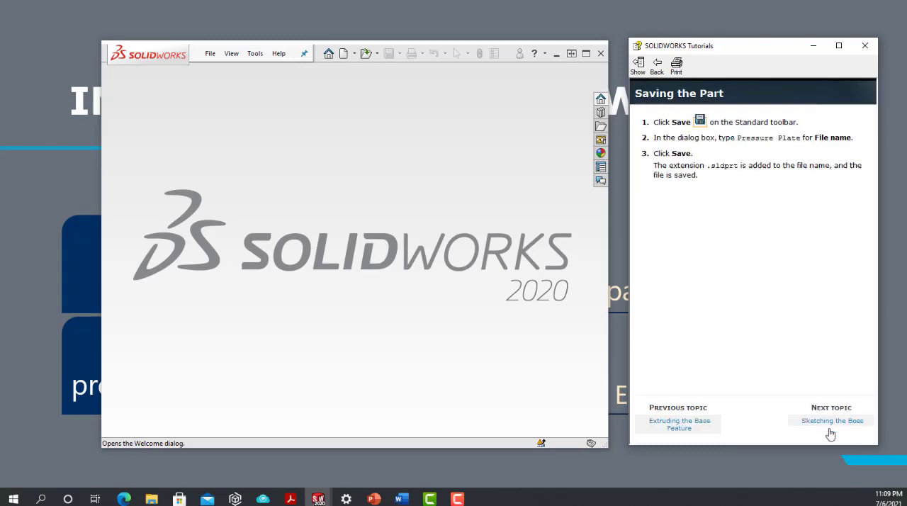
click(831, 427)
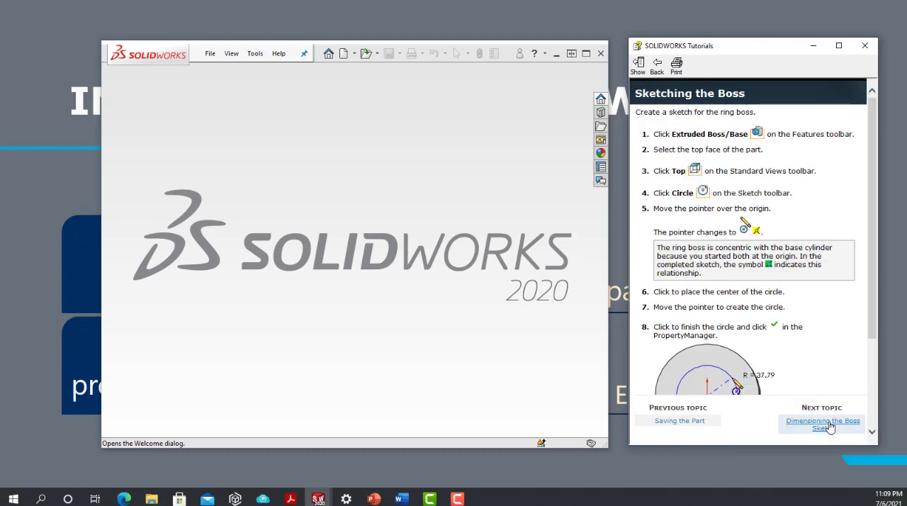
click(830, 428)
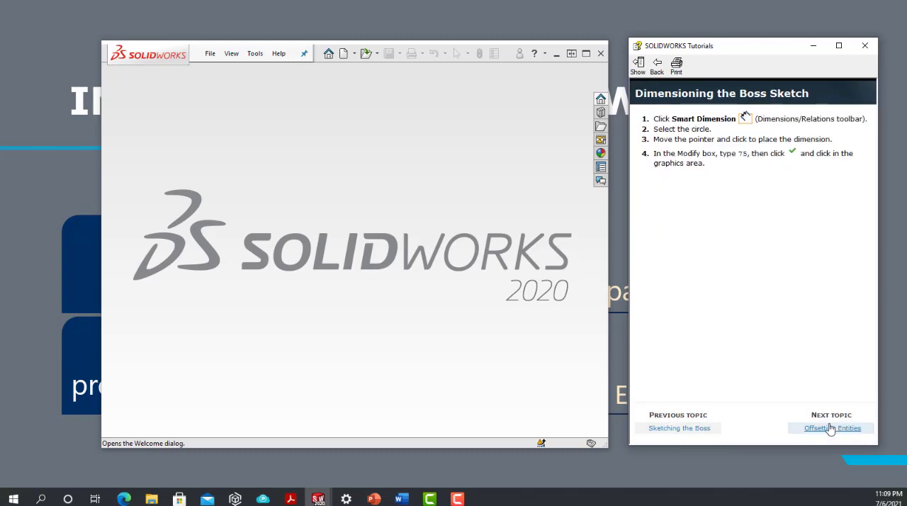
click(830, 428)
click(830, 427)
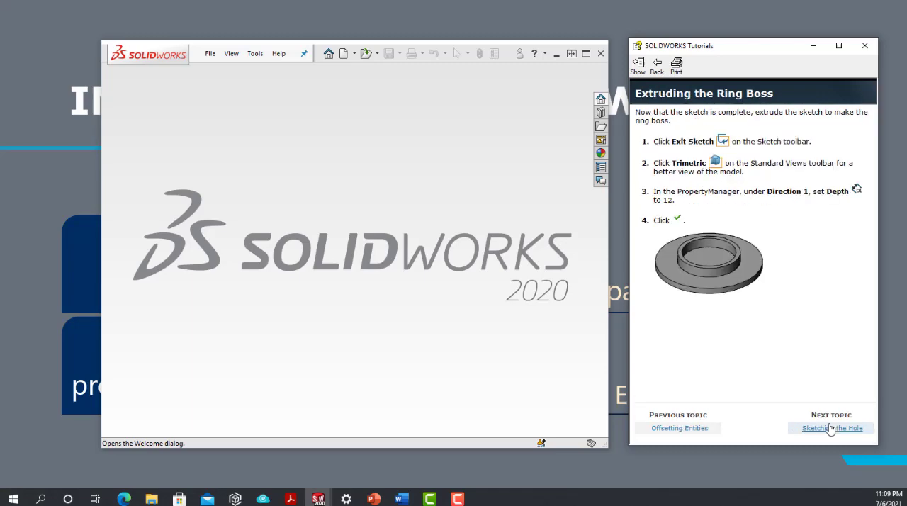
click(864, 46)
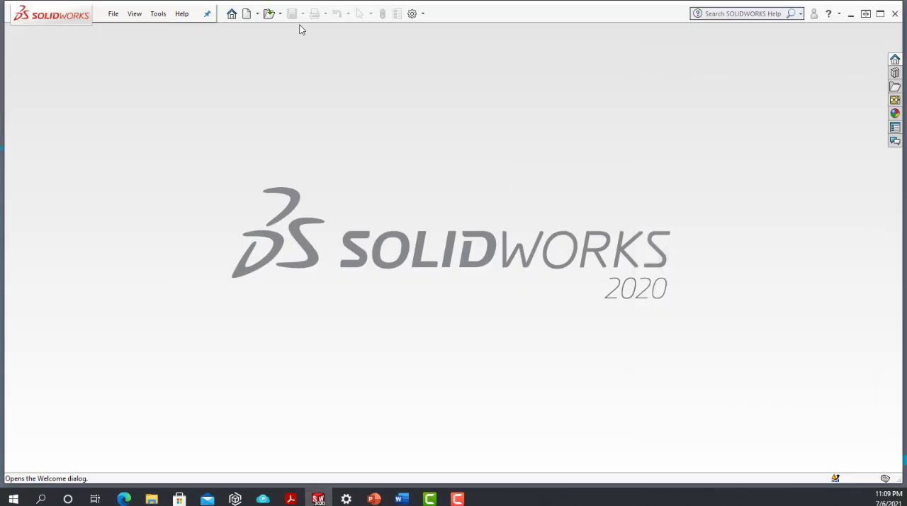
Step: Browse the Introducing SOLIDWORKS and Tutorials sample folders offered in the Welcome dialog's learning resources, without opening any file
click(232, 14)
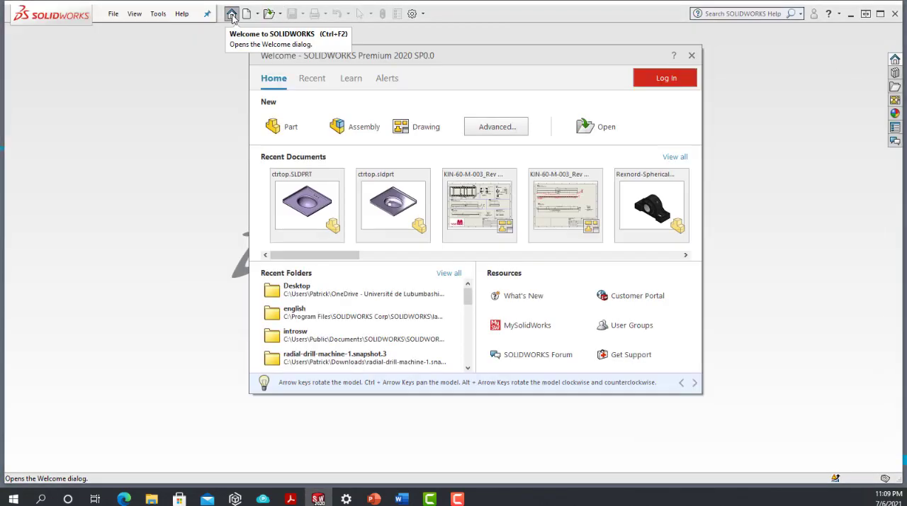
click(348, 81)
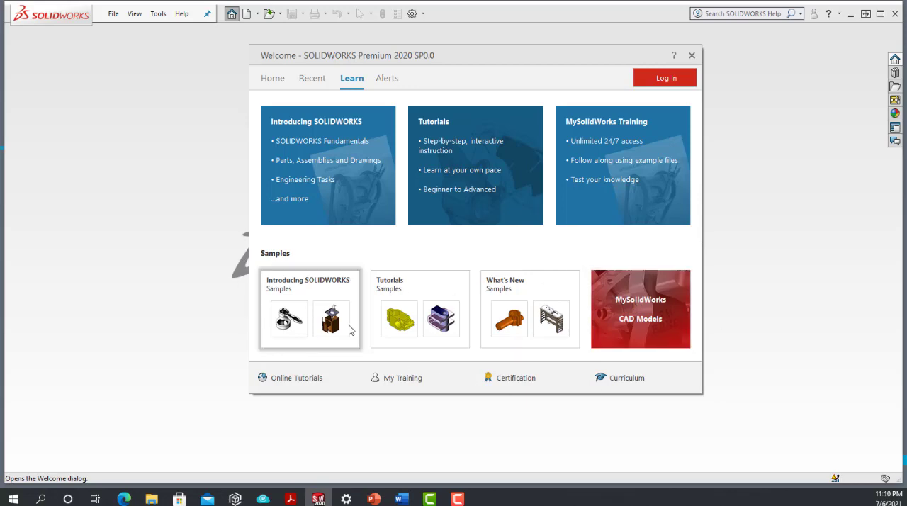
click(291, 289)
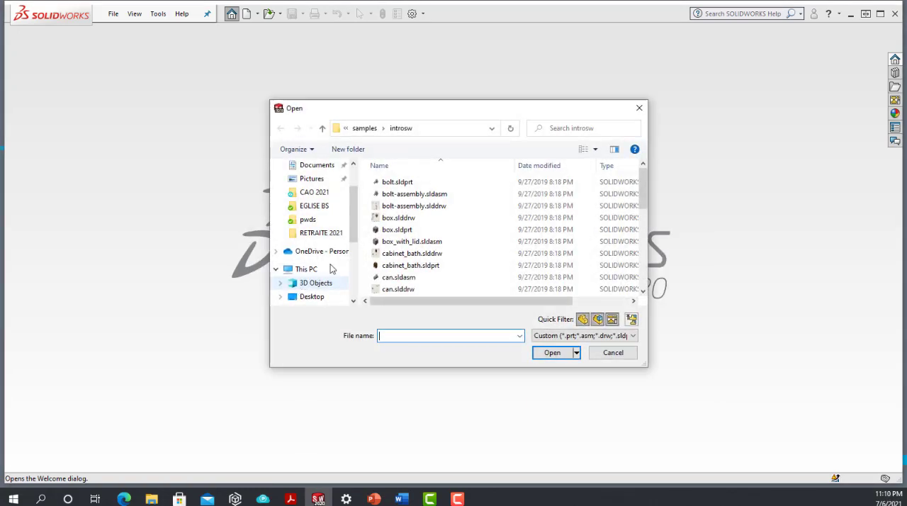
scroll(391, 233, down, 3)
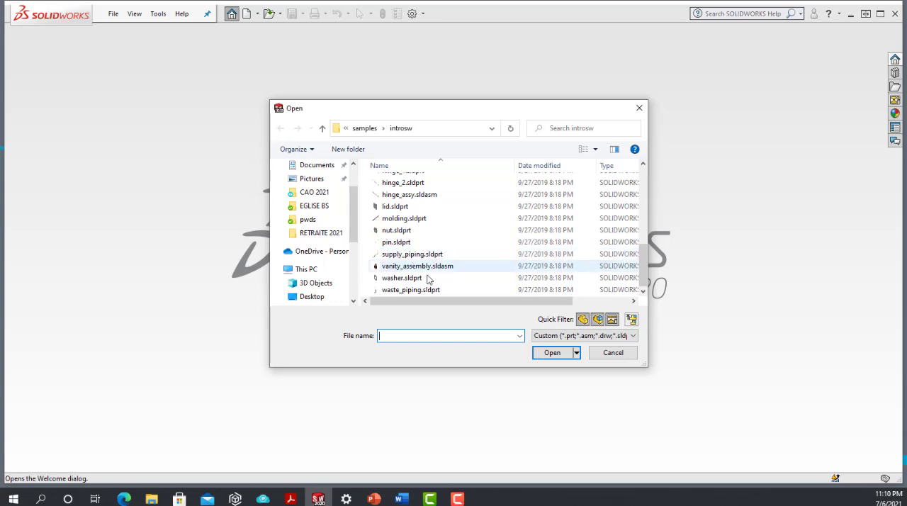
click(607, 355)
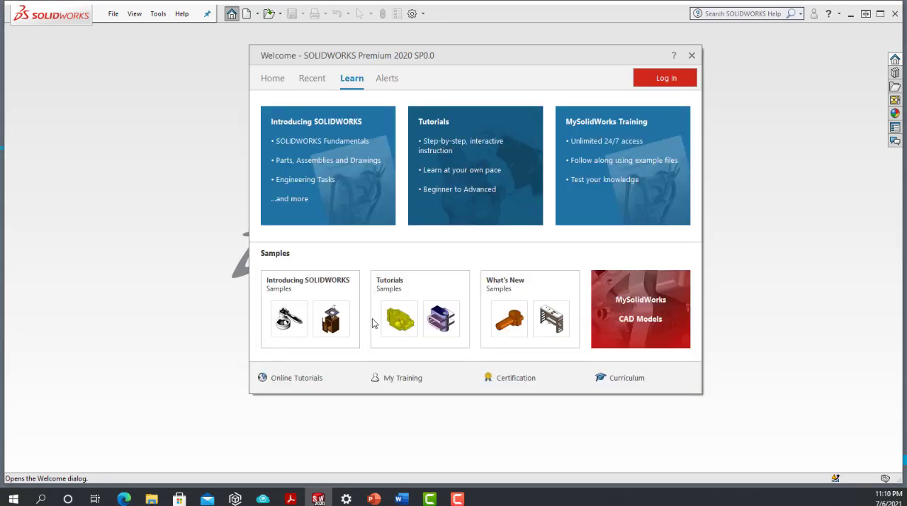
click(406, 293)
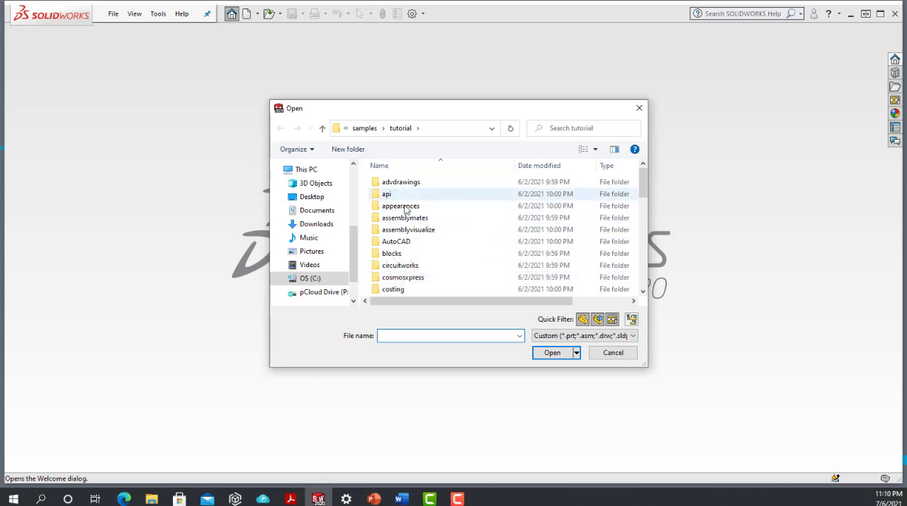
click(613, 352)
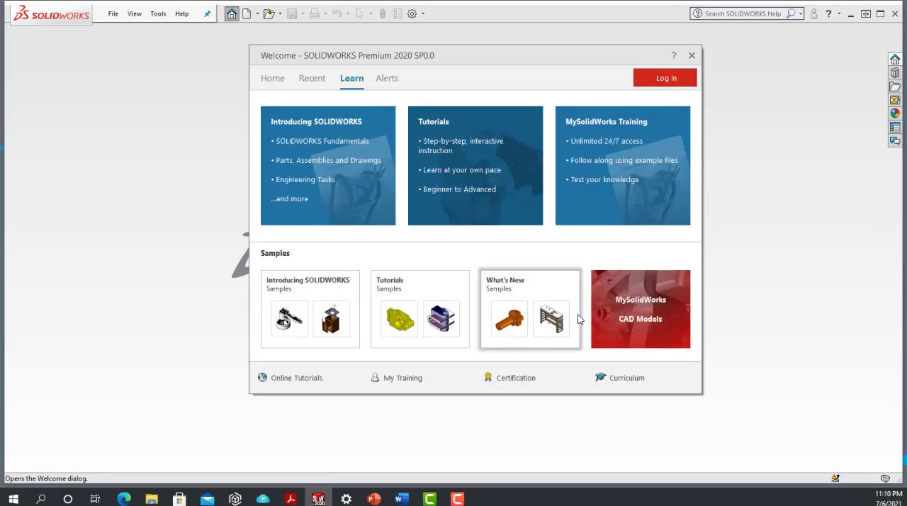
click(272, 83)
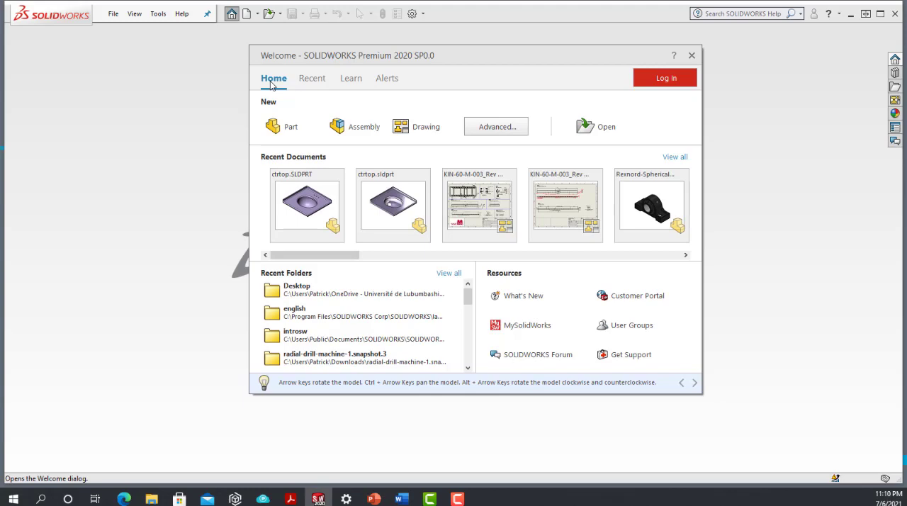
click(282, 128)
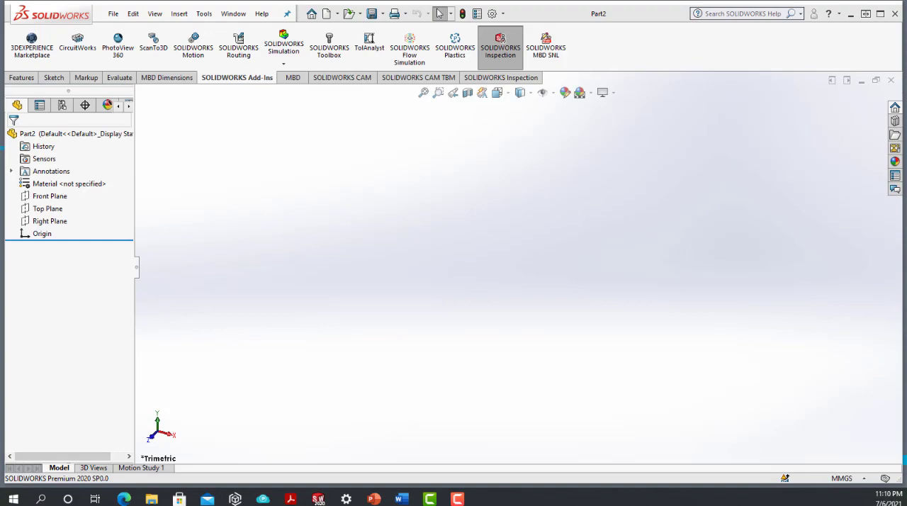
key(alt+Tab)
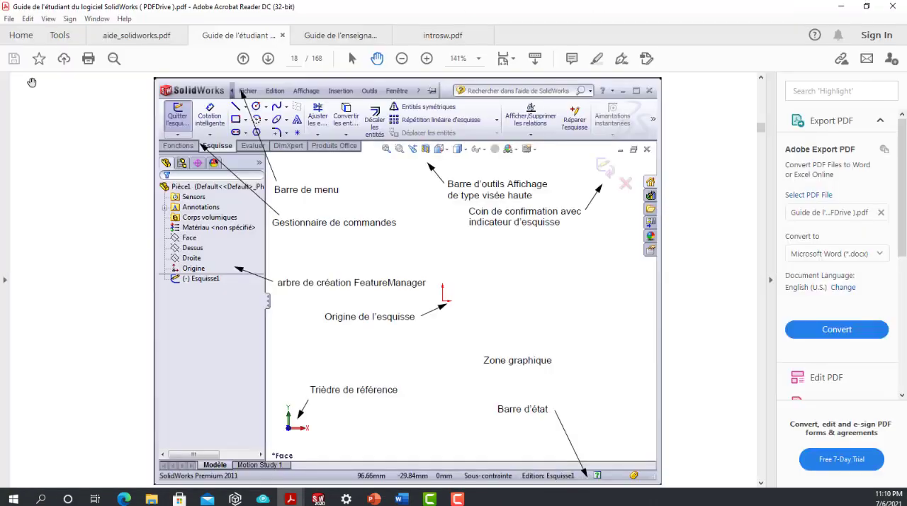
drag(568, 3, 509, 41)
key(alt+Tab)
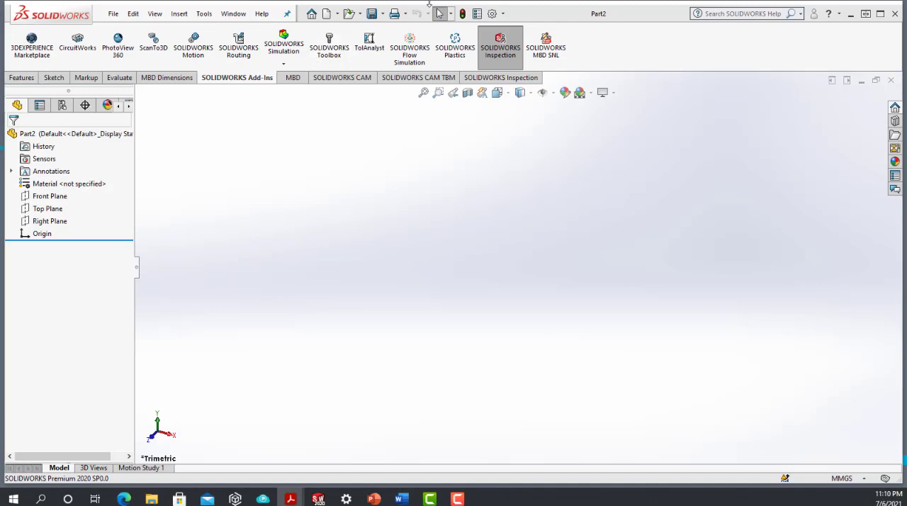
click(891, 80)
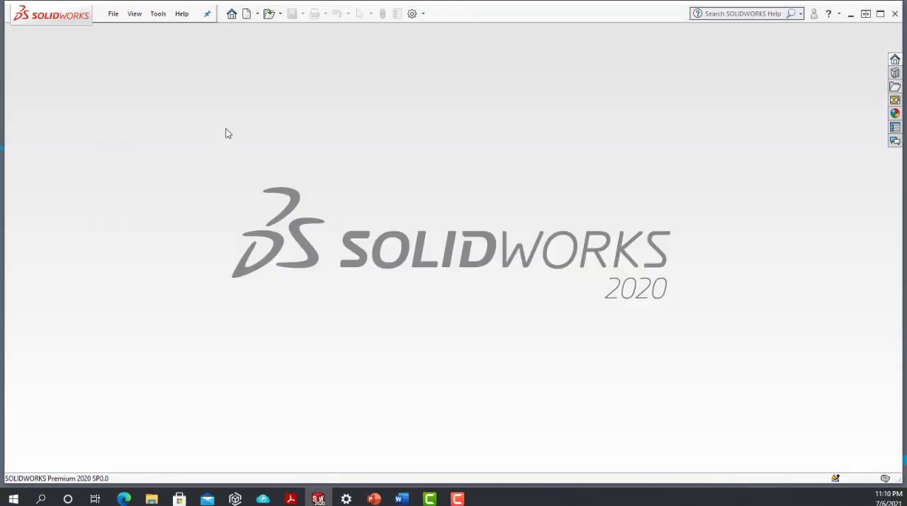
Step: Create a new part document and show the Features commands, including the available Reference Geometry types
click(231, 14)
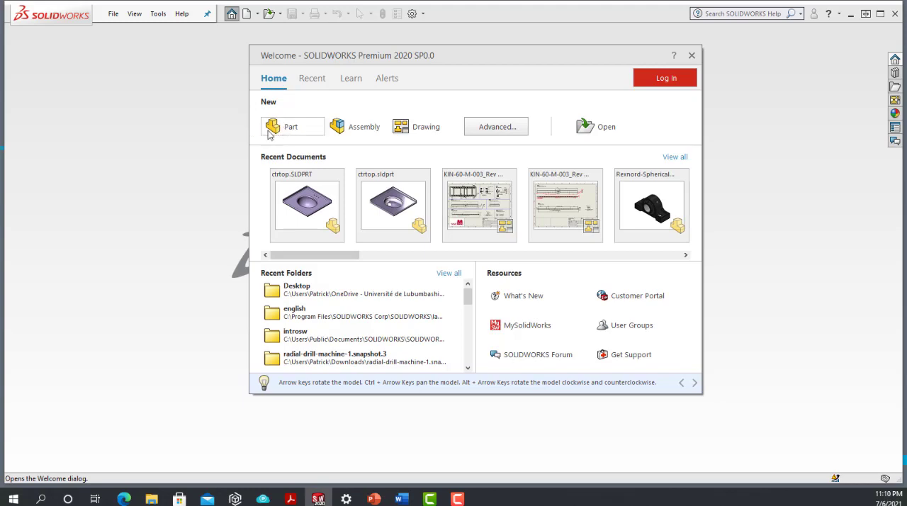
click(281, 128)
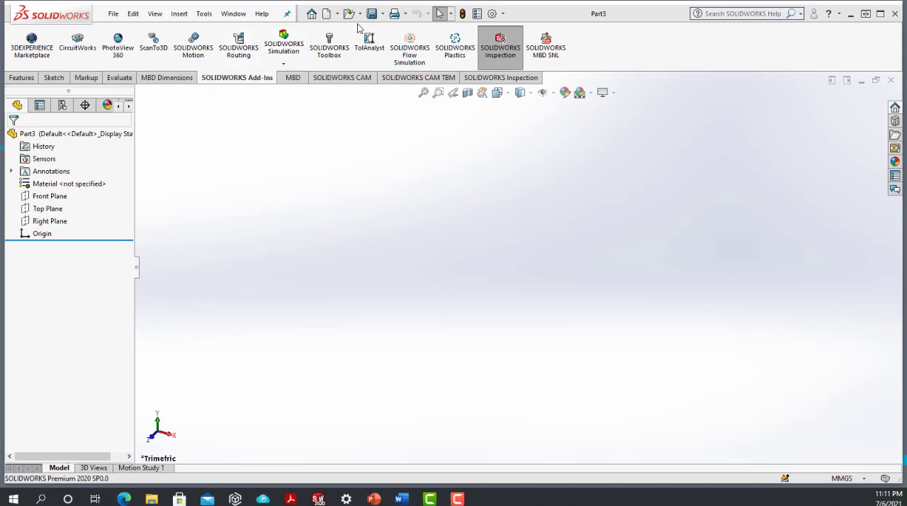
click(21, 78)
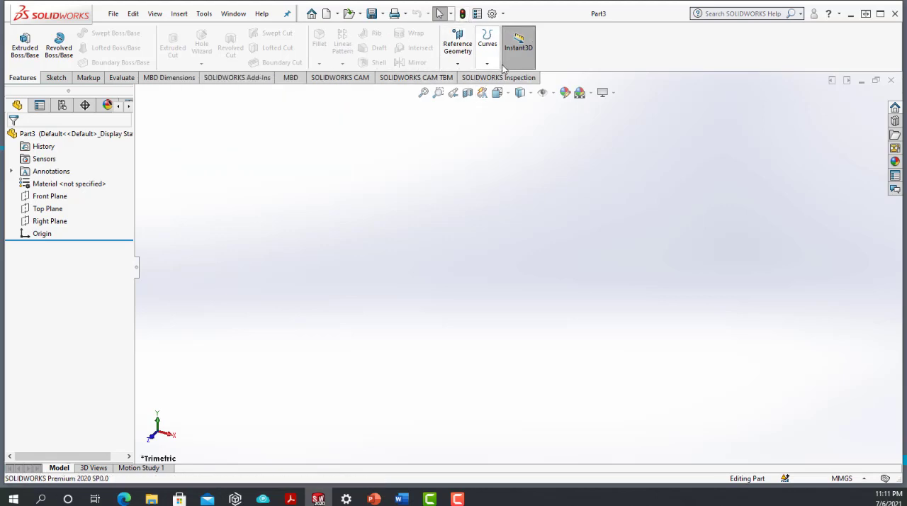
click(454, 67)
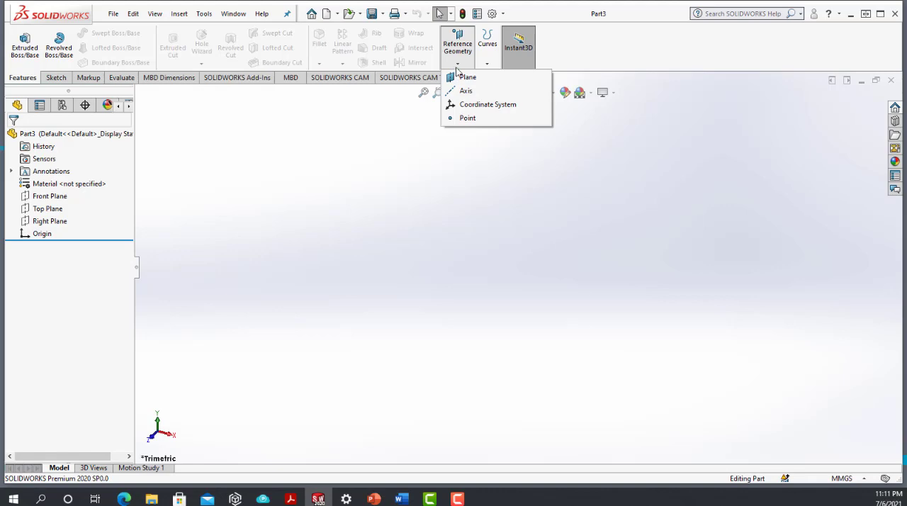
click(424, 190)
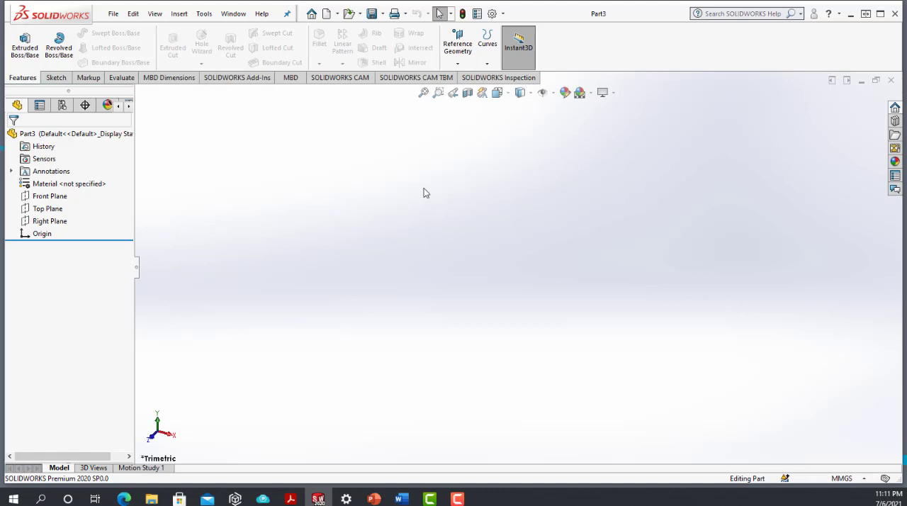
Step: Compare the Sketch commands with the Features commands by switching between the two sets
click(56, 77)
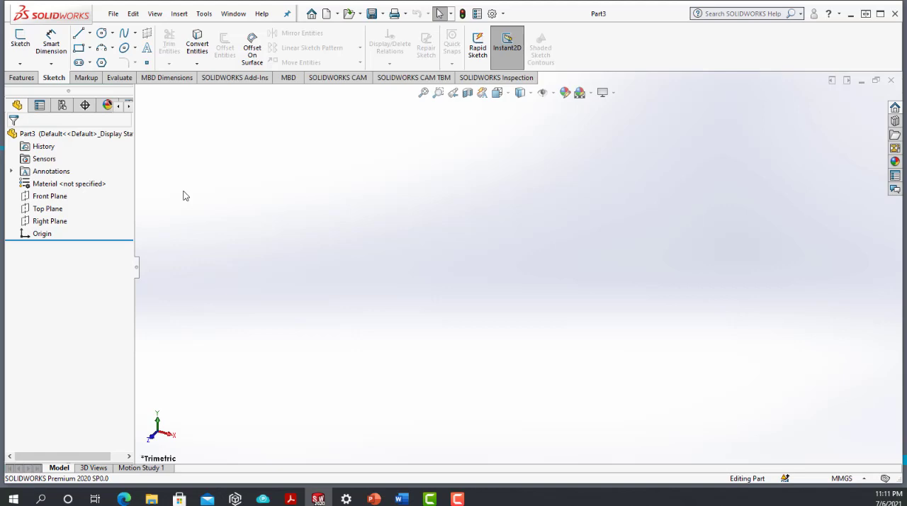
click(28, 79)
click(56, 78)
click(22, 78)
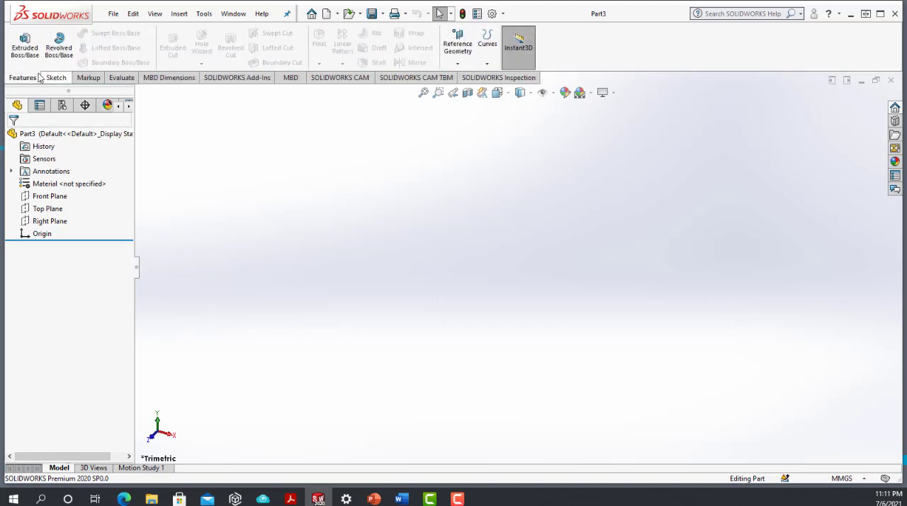
click(55, 79)
click(23, 79)
click(55, 78)
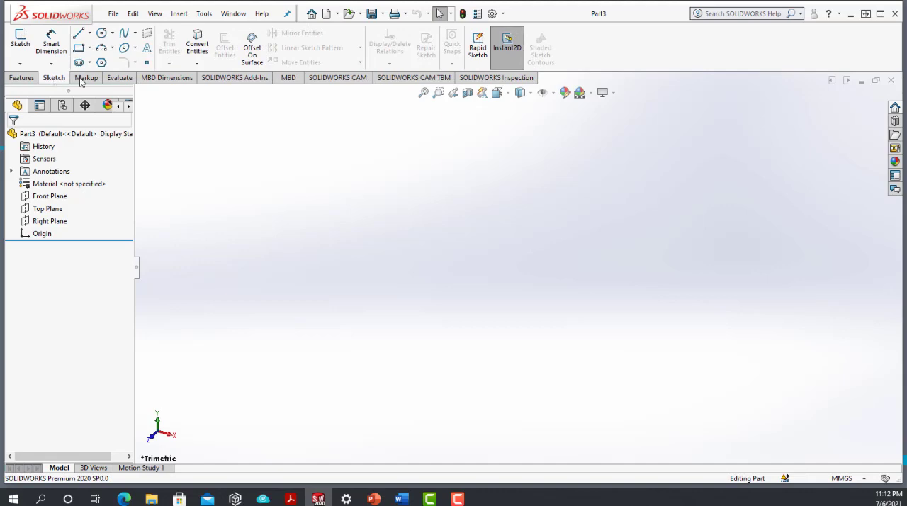
Step: Look through the Markup, Evaluate, MBD Dimensions, SOLIDWORKS Add-Ins, MBD and SOLIDWORKS CAM command sets
click(85, 80)
click(119, 78)
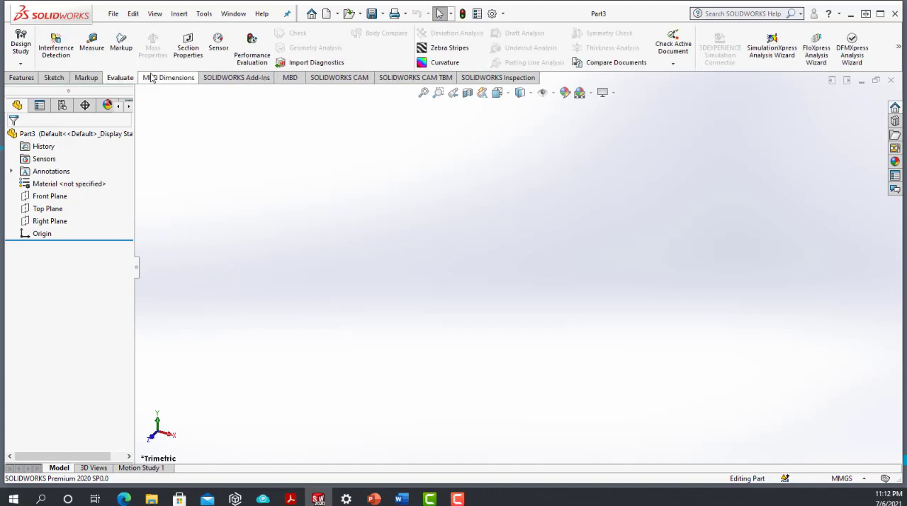
click(152, 78)
click(231, 78)
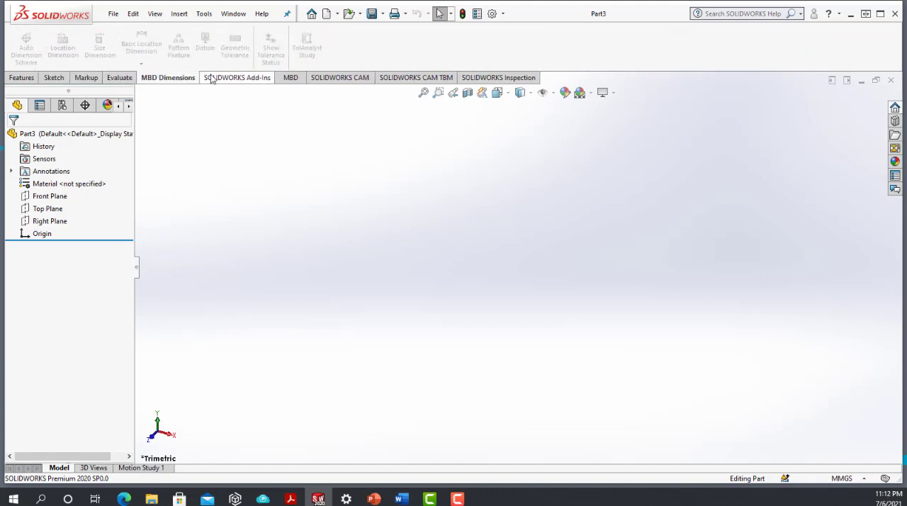
click(289, 79)
click(318, 80)
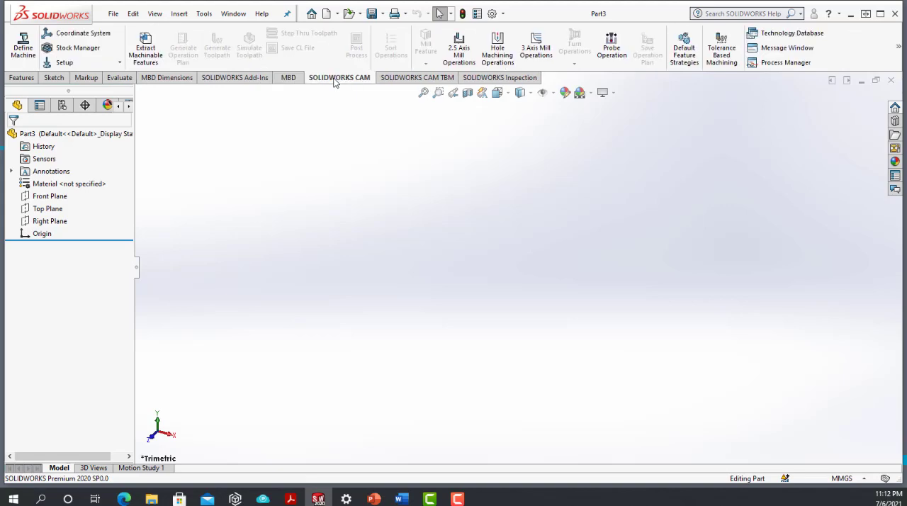
Step: Return to the Features and Sketch command sets, review both once more, and leave the Sketch commands displayed
click(31, 80)
click(56, 78)
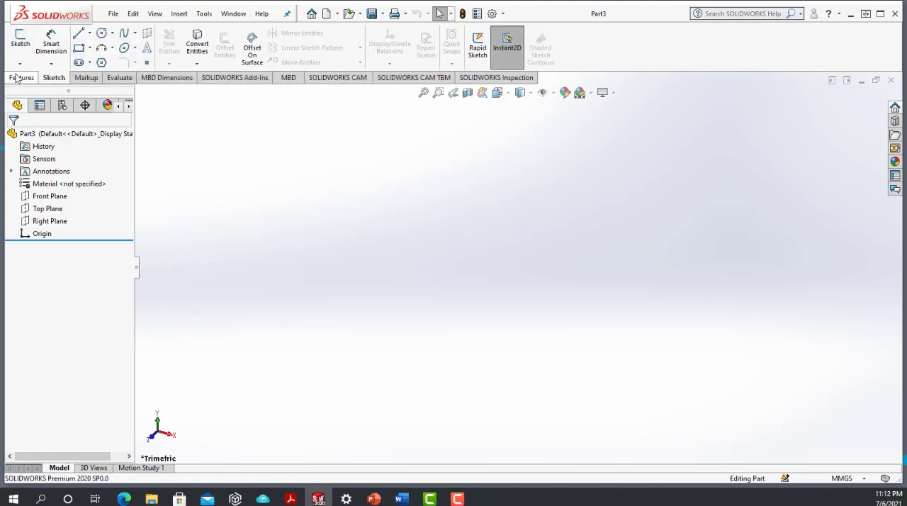
click(17, 78)
click(56, 78)
click(29, 78)
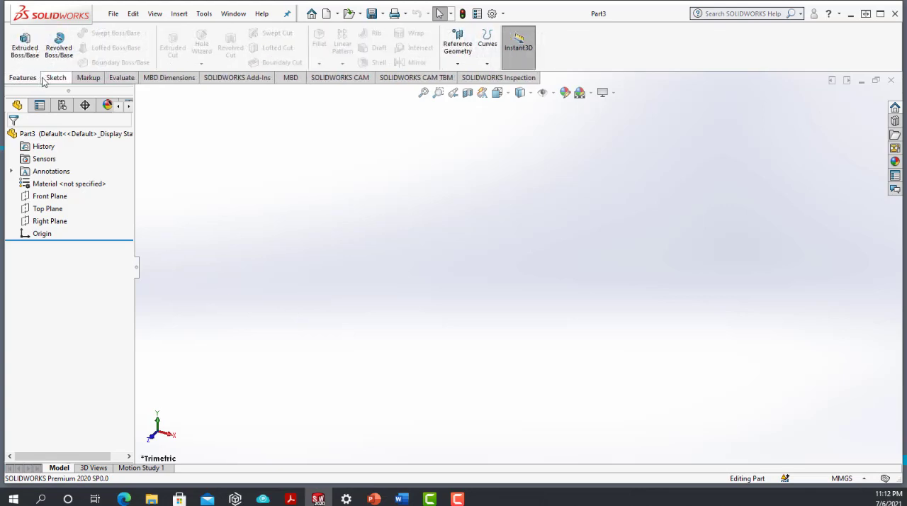
click(47, 79)
click(25, 78)
click(46, 79)
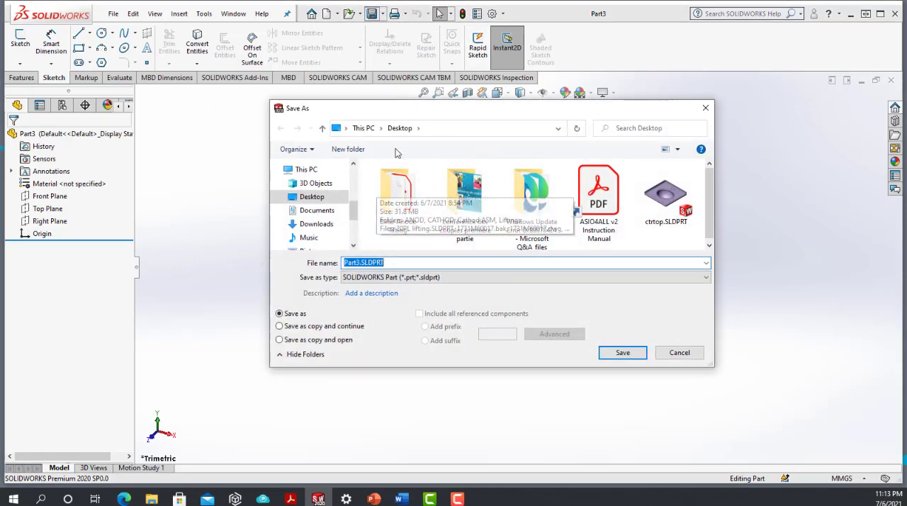
Step: Save the new part on the Desktop as a SOLIDWORKS Part named MON PREMIER PROJET
click(395, 263)
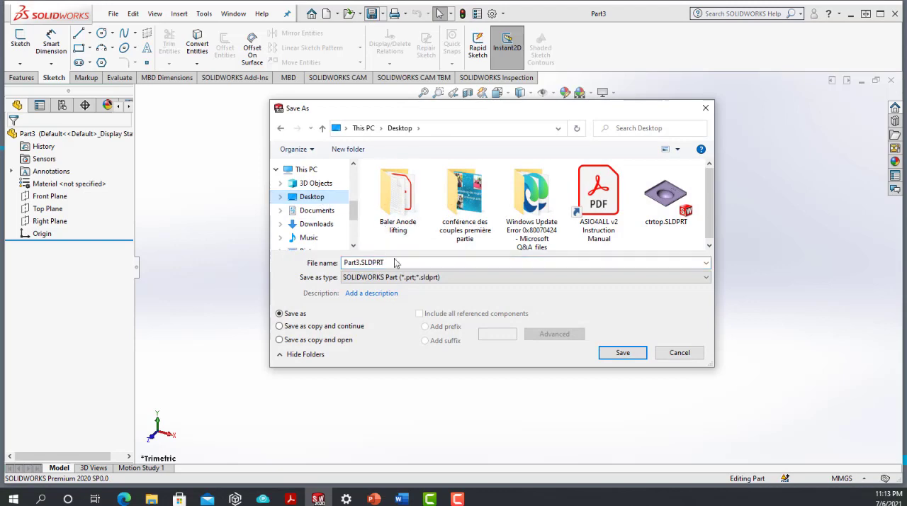
double_click(394, 263)
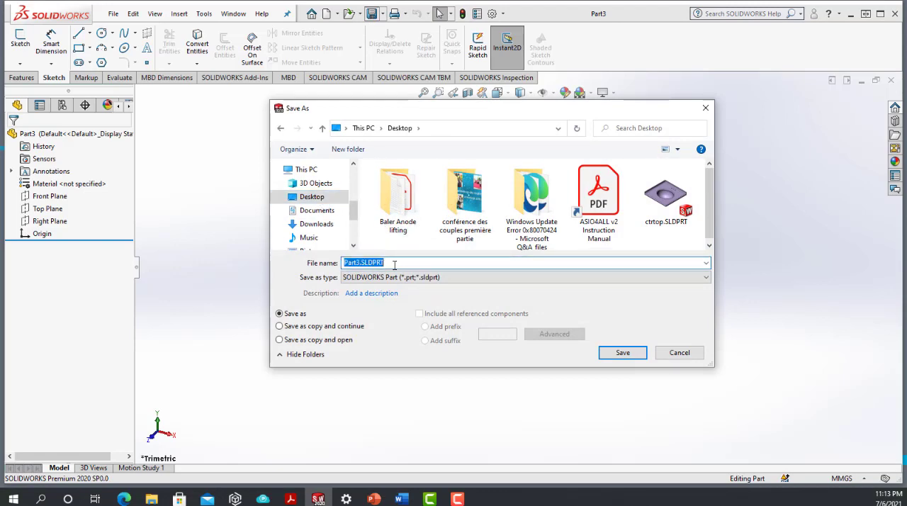
text(?cro)
key(BackSpace)
key(BackSpace)
key(BackSpace)
key(BackSpace)
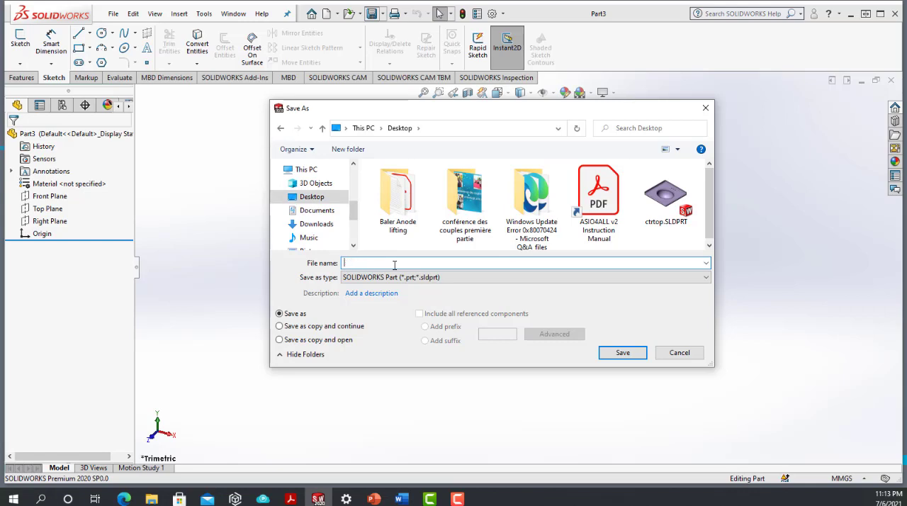
text(MON PREMIER PROJET)
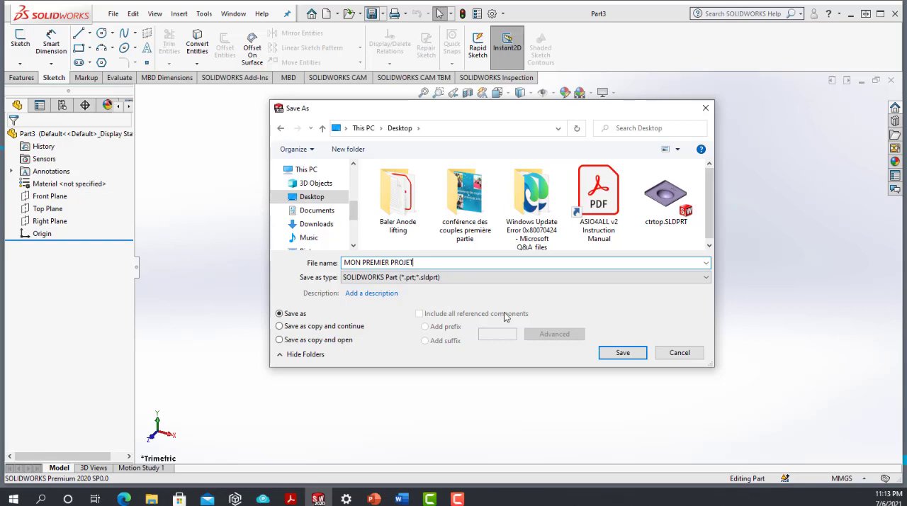
click(622, 352)
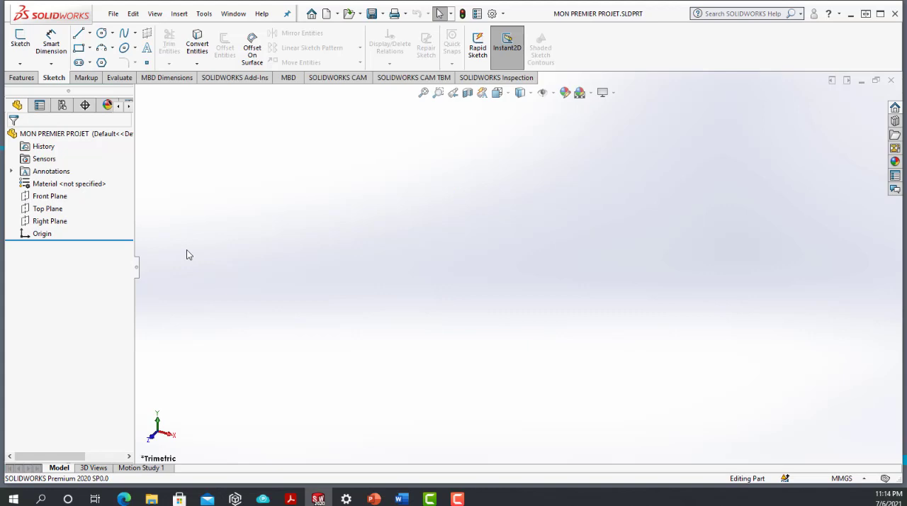
Step: Highlight the Front, Top and Right planes one after another to view their orientation, ending with the Front Plane selected
click(52, 197)
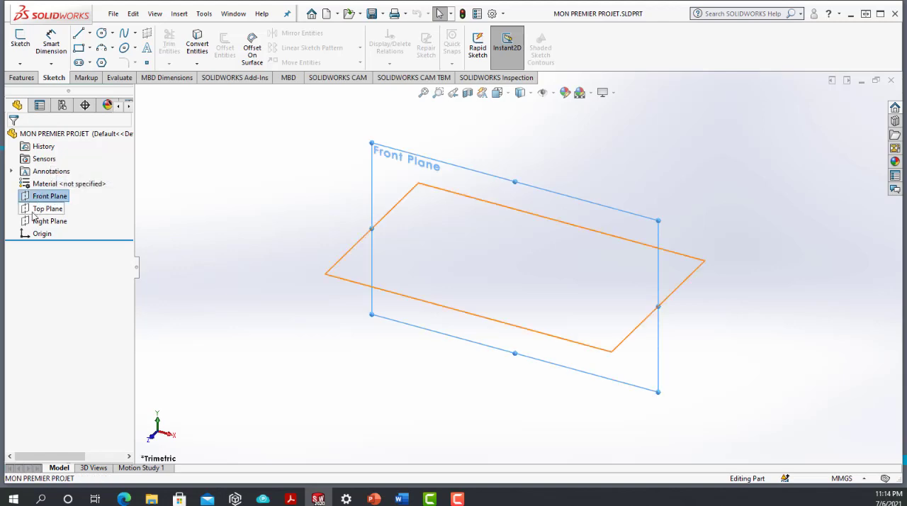
click(35, 211)
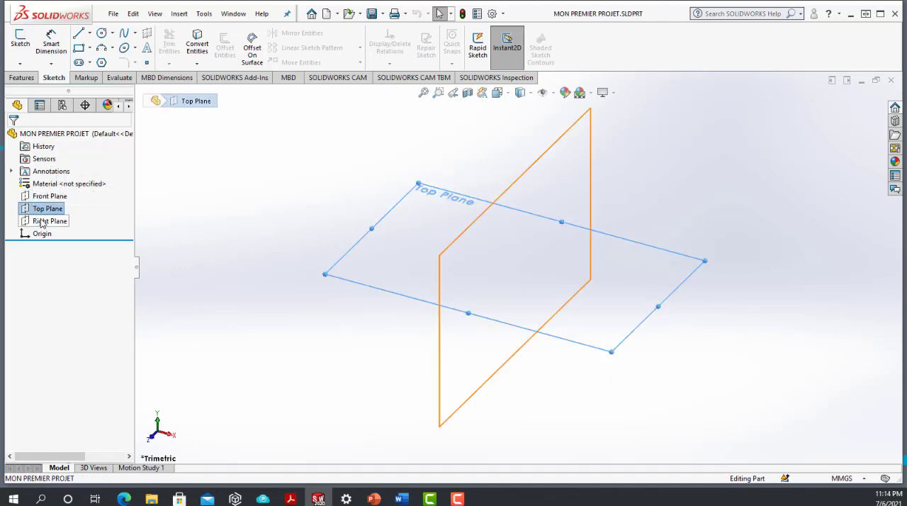
click(48, 222)
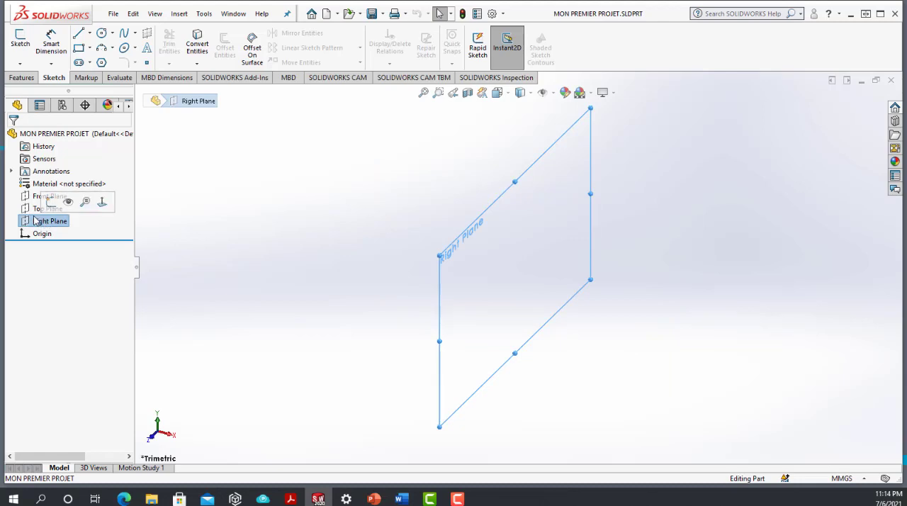
click(37, 197)
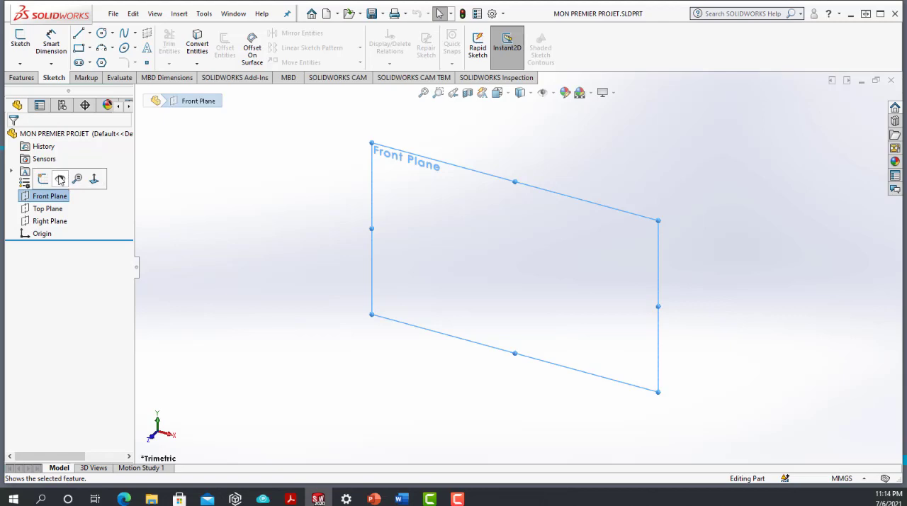
Step: Make the Front Plane visible in the graphics area and orient the view normal to it
click(95, 180)
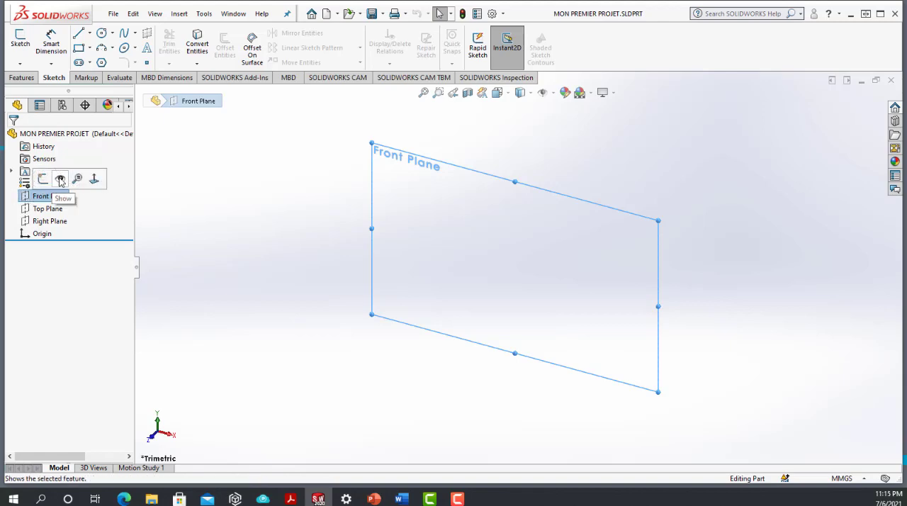
click(60, 180)
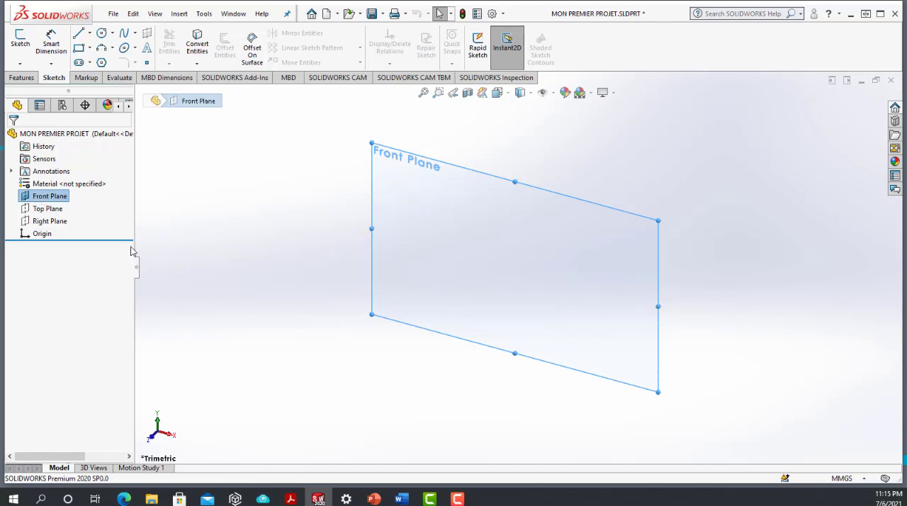
click(356, 418)
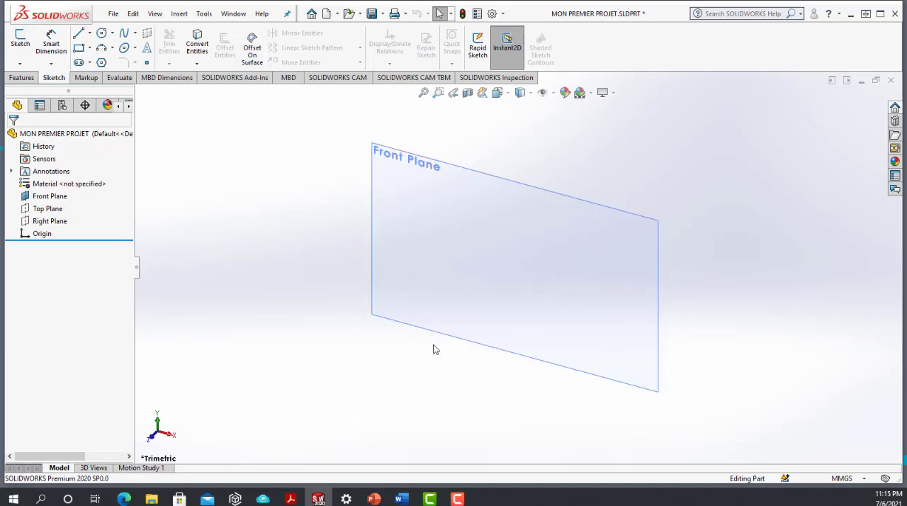
click(553, 93)
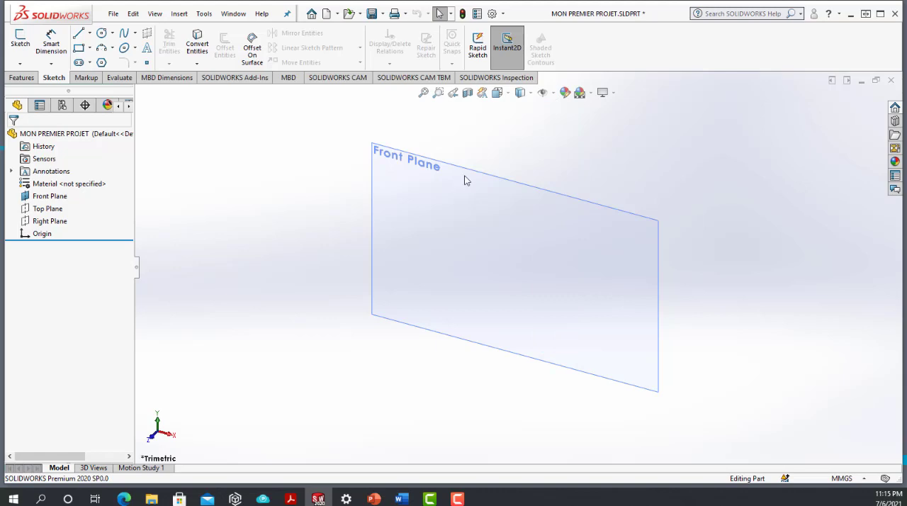
click(50, 200)
right_click(50, 203)
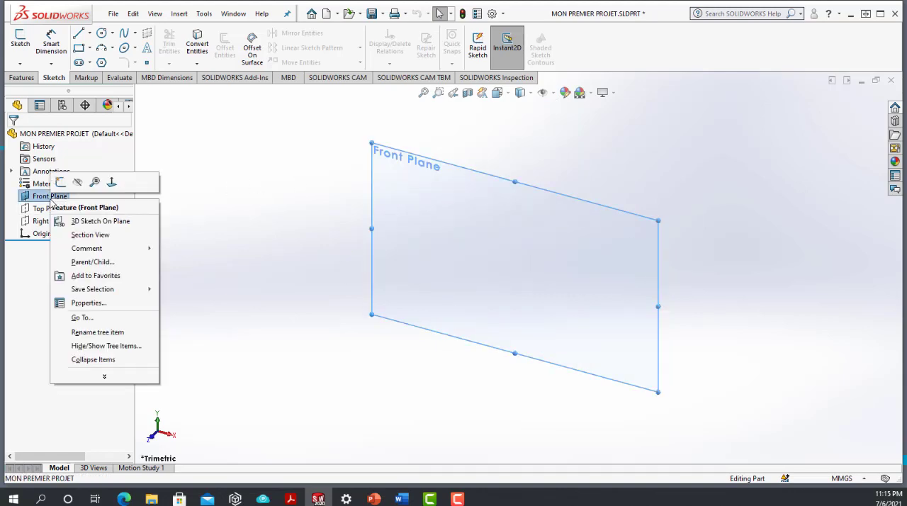
click(111, 184)
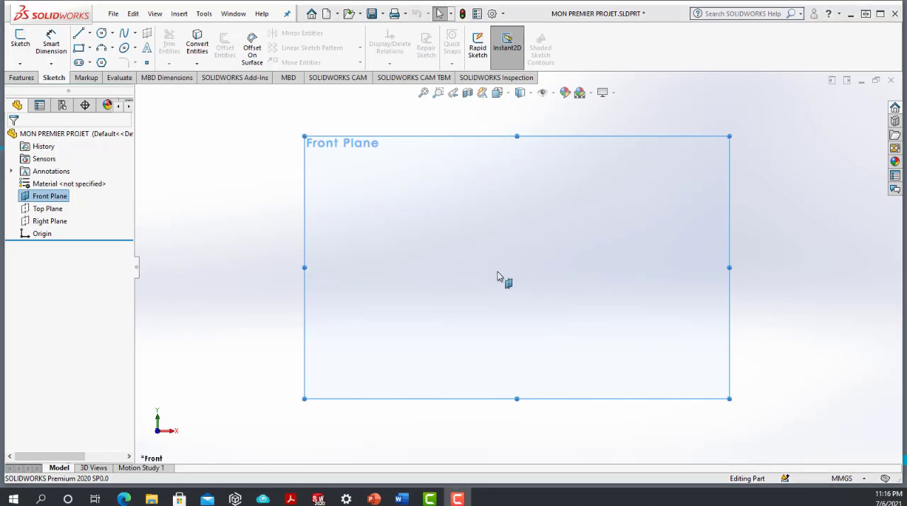
Step: Start a sketch on the Front Plane and draw a corner rectangle about 71 by 43 mm, with its lower-left corner on the origin
click(19, 42)
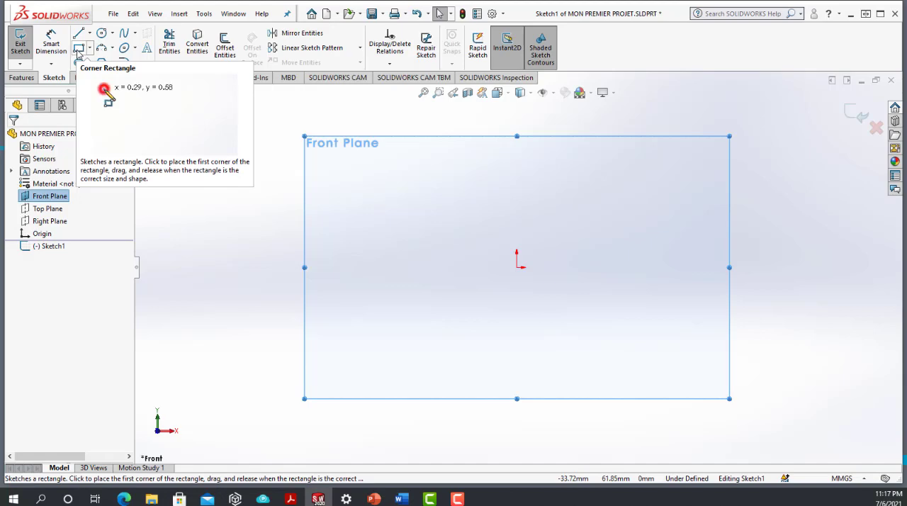
click(79, 49)
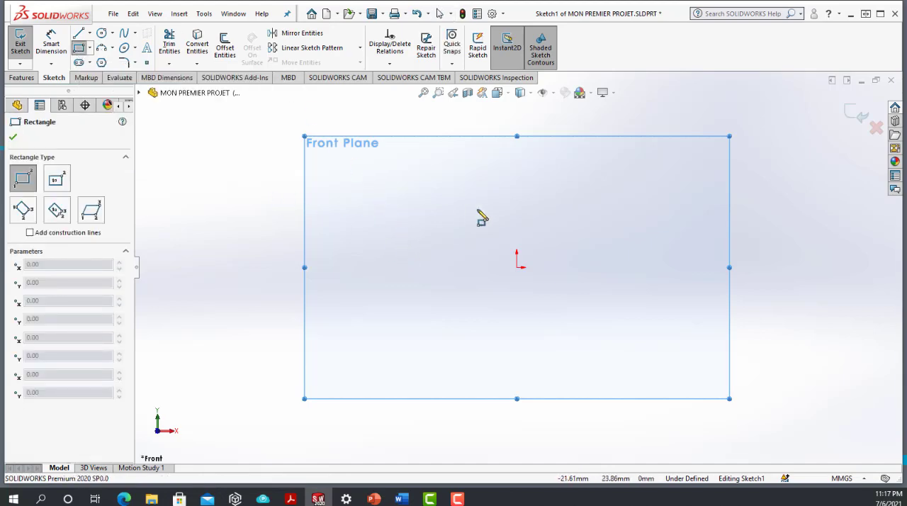
click(517, 267)
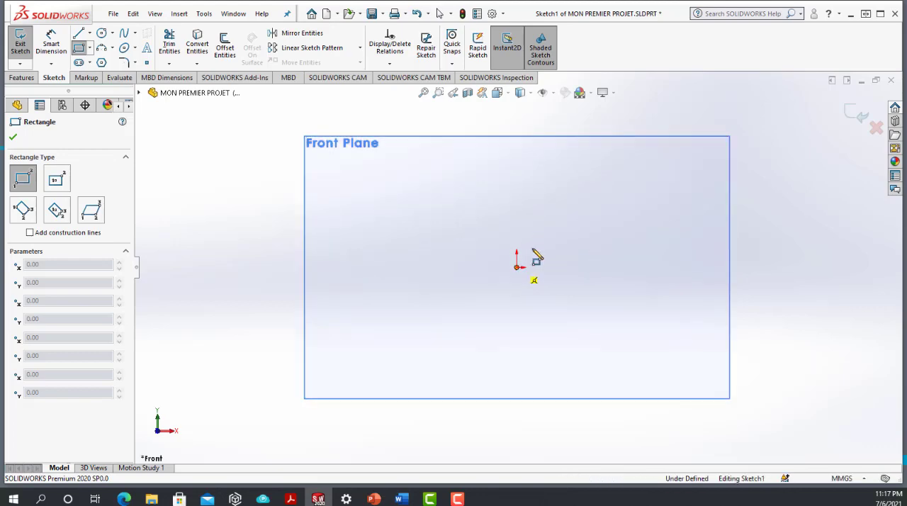
click(687, 165)
scroll(741, 235, down, 1)
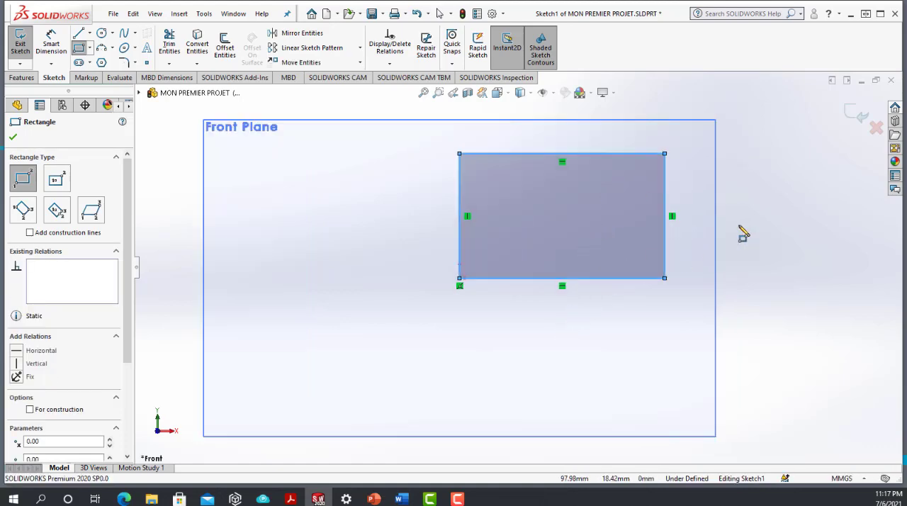
scroll(579, 188, down, 1)
scroll(579, 190, down, 1)
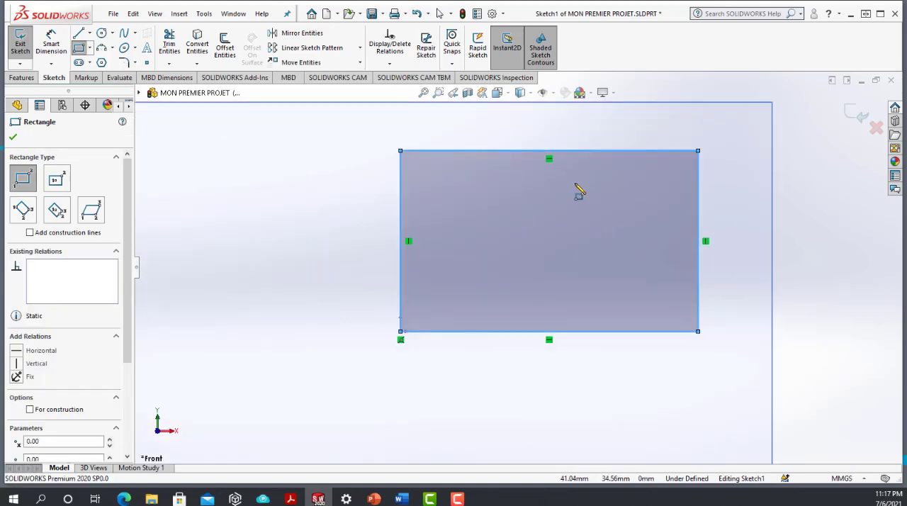
scroll(552, 212, up, 2)
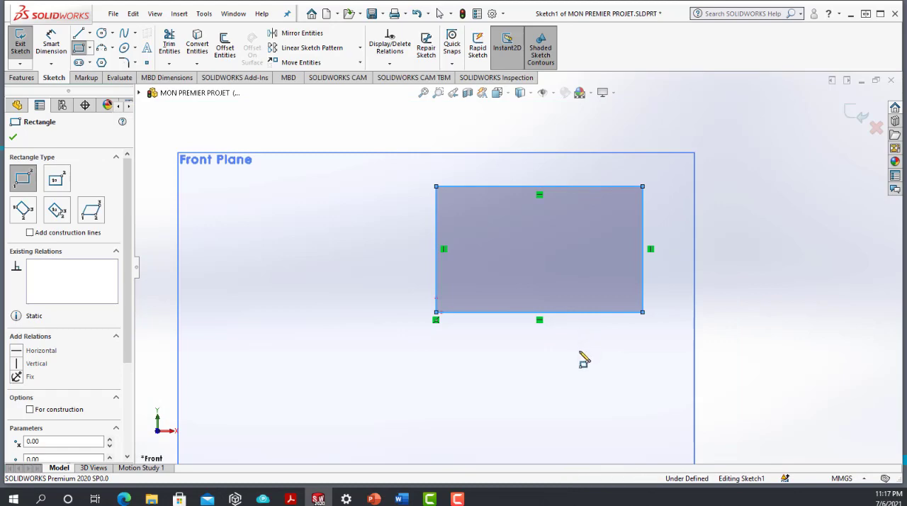
key(Escape)
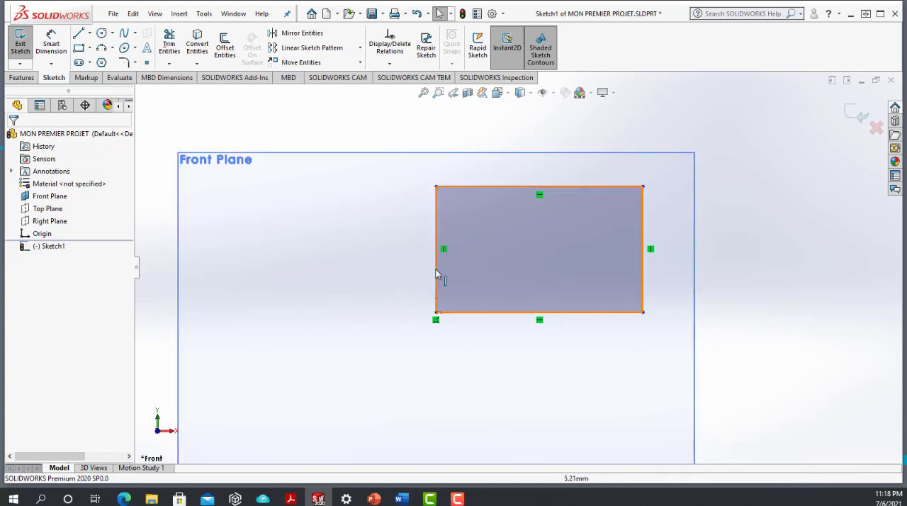
Step: Resize the rectangle freehand from its upper-right corner to about 63 by 36 mm
click(641, 187)
mouse_move(634, 198)
mouse_down()
mouse_move(553, 258)
mouse_move(598, 192)
mouse_move(518, 202)
mouse_move(635, 197)
mouse_move(636, 206)
mouse_move(620, 207)
mouse_up()
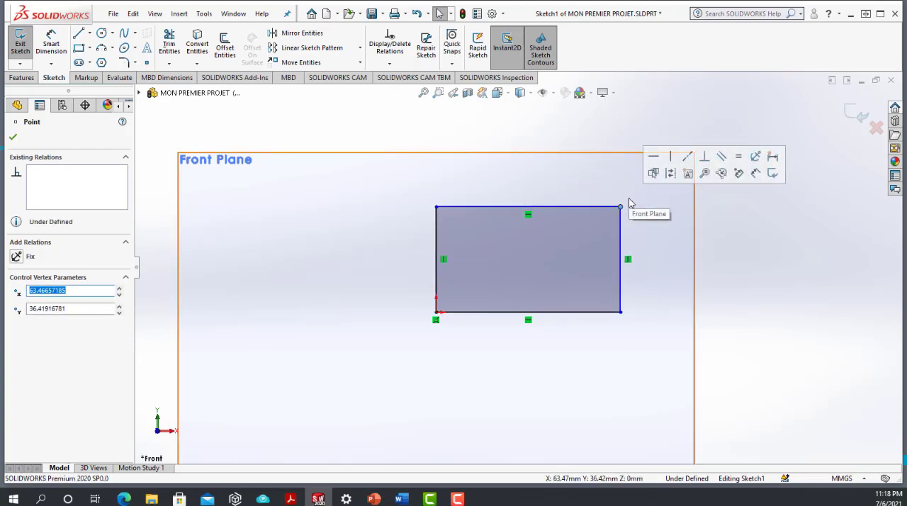
click(429, 352)
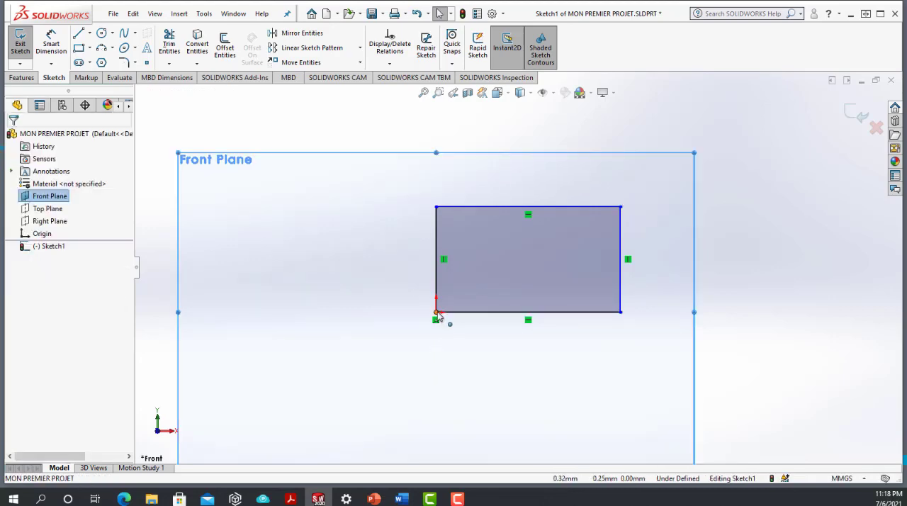
Step: Examine the rectangle's corner at the origin and the properties and relations of its left and bottom edges
scroll(437, 317, down, 5)
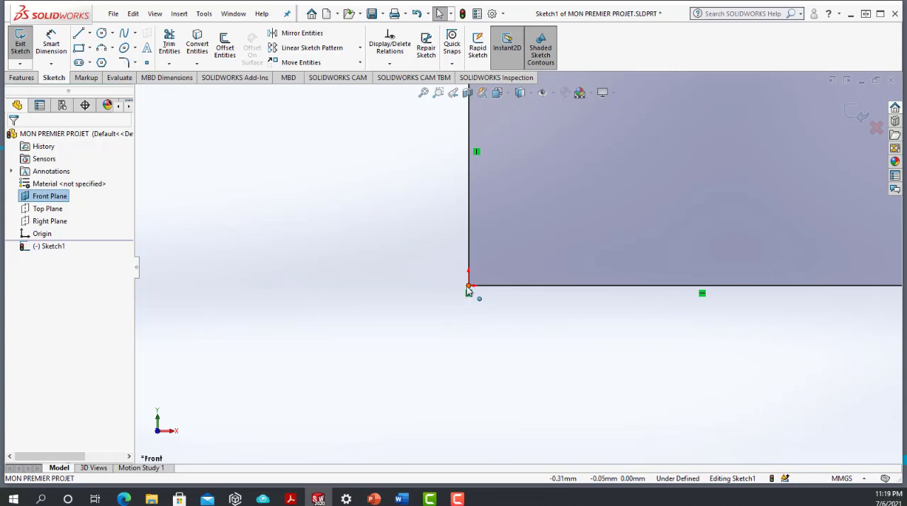
key(f)
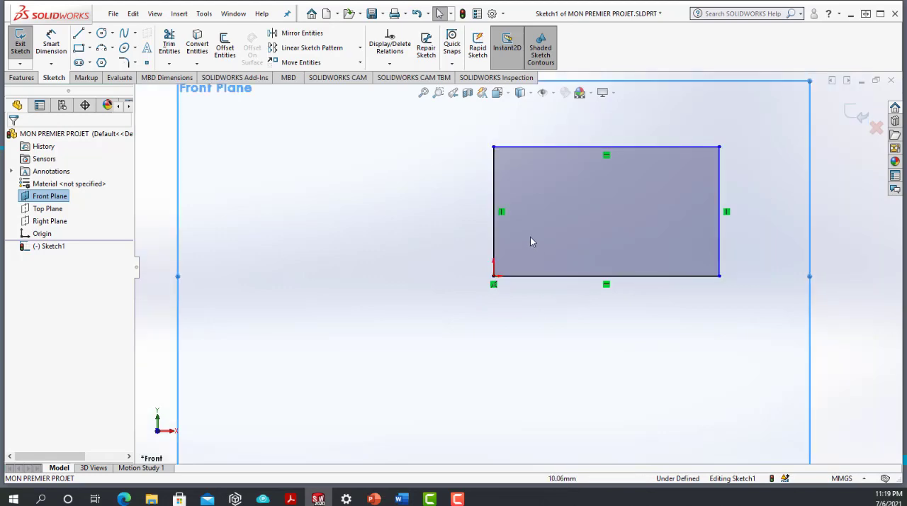
key(f)
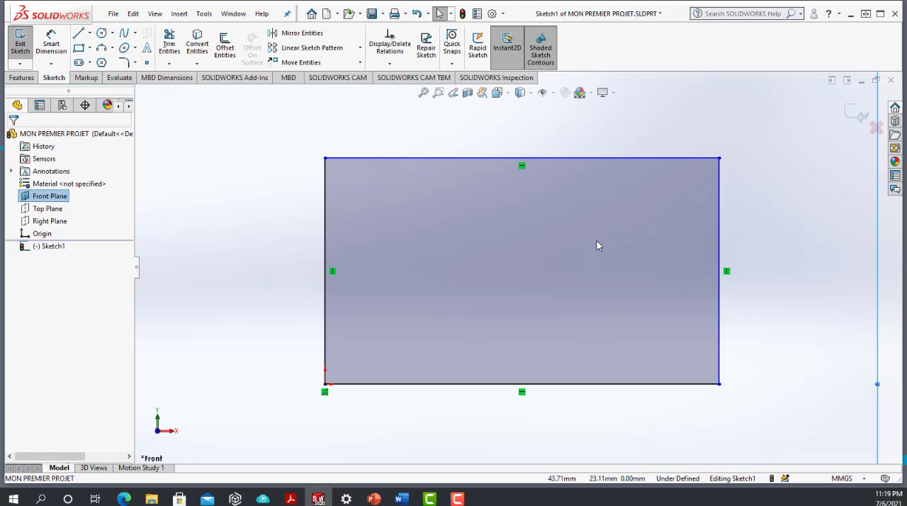
scroll(401, 225, up, 1)
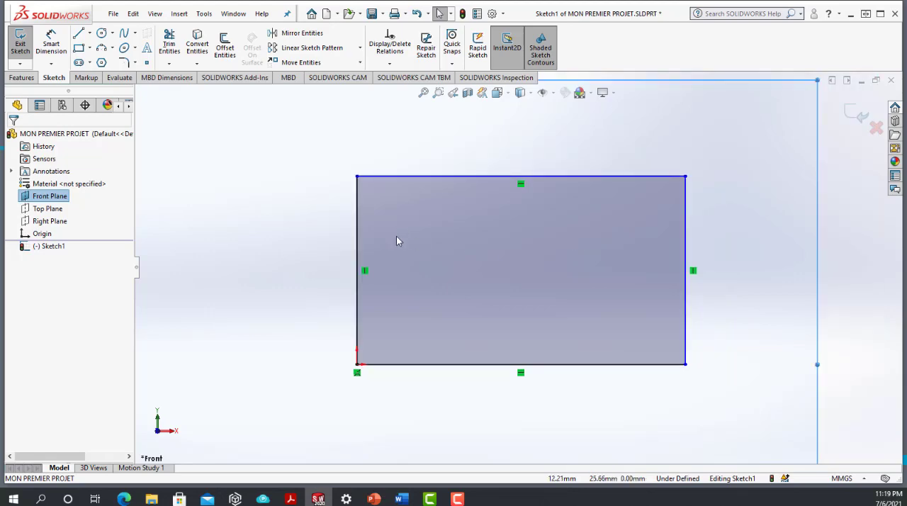
scroll(396, 236, down, 1)
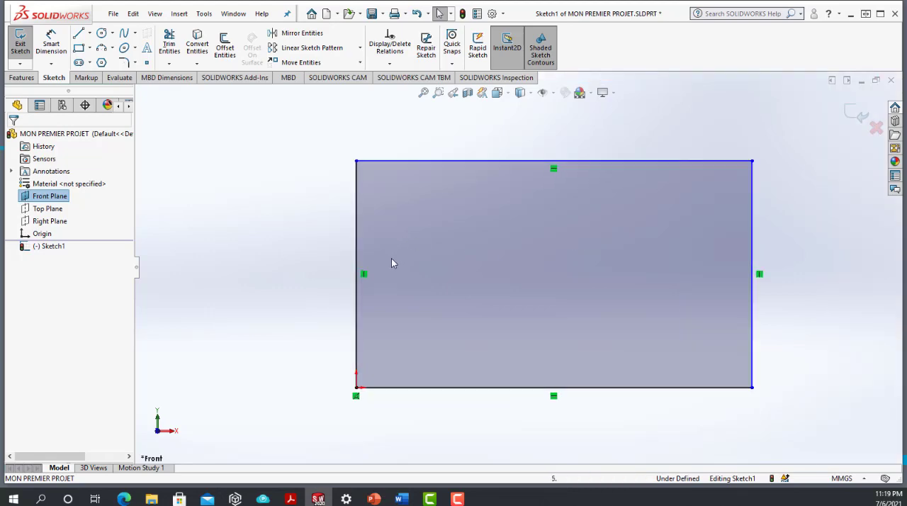
click(354, 206)
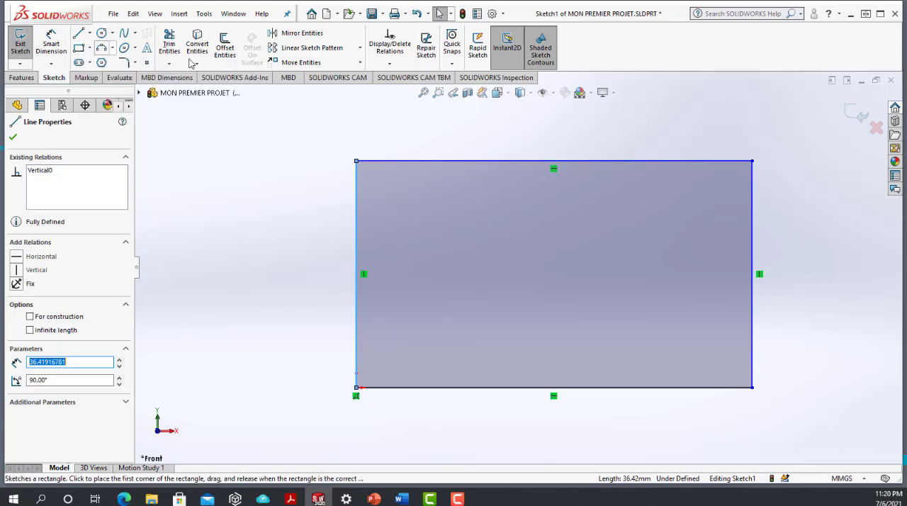
click(302, 326)
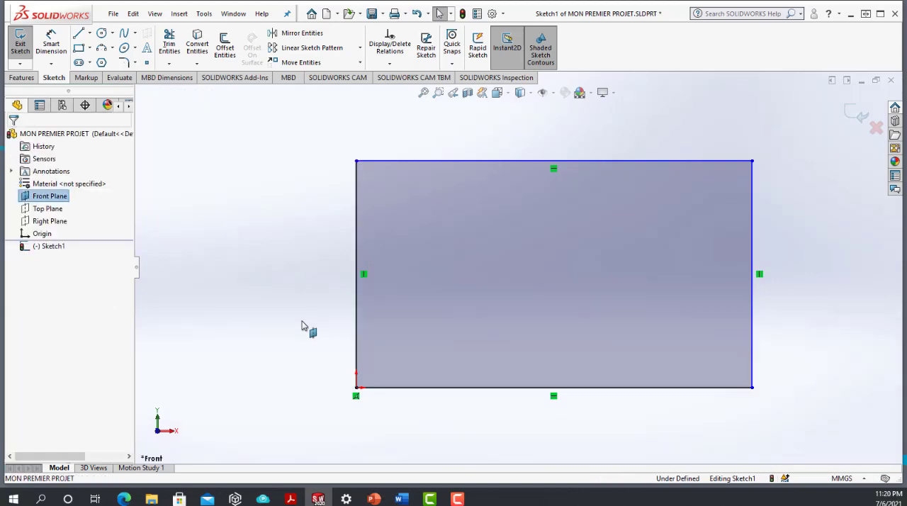
click(486, 389)
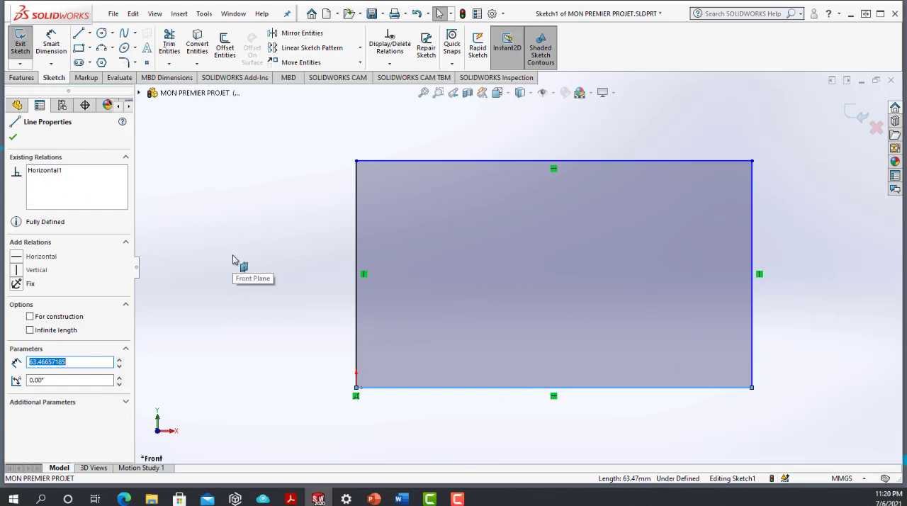
click(280, 236)
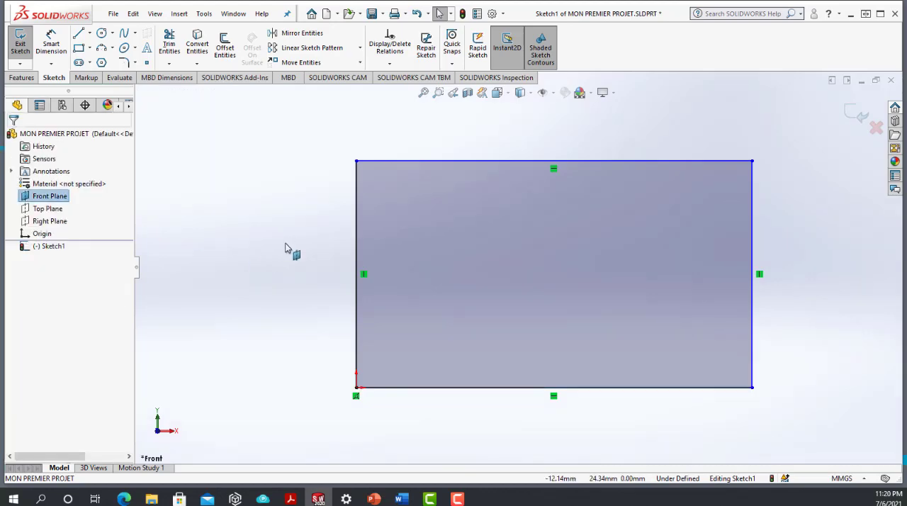
Step: Delete the Vertical relation from the rectangle's left edge and lower its upper-left corner to a height of about 31 mm
right_click(366, 277)
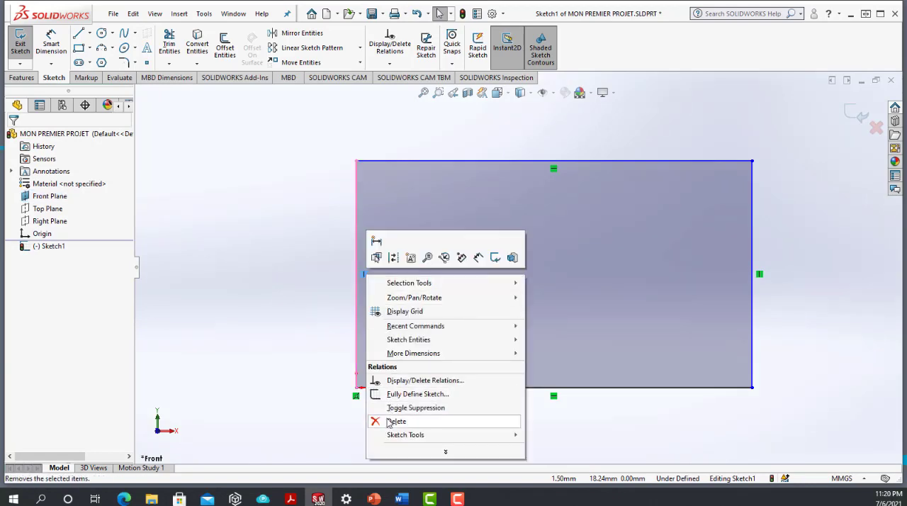
click(301, 323)
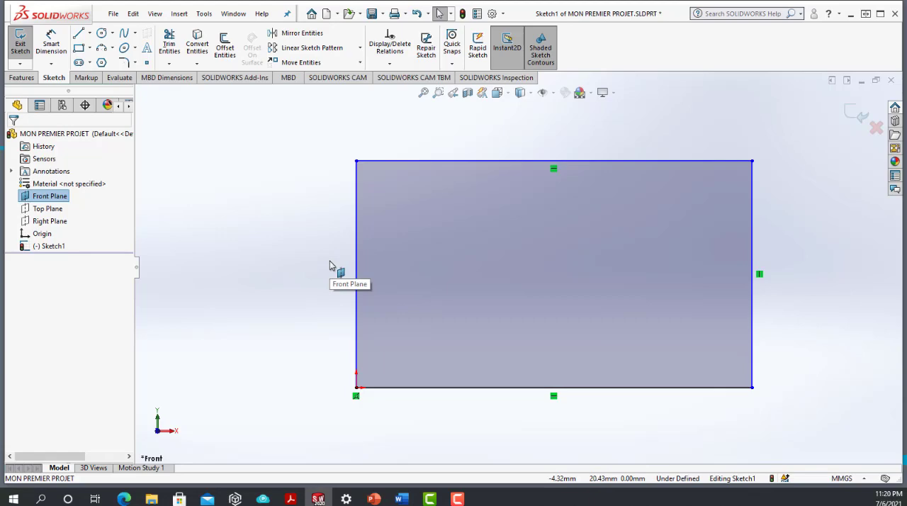
mouse_move(357, 162)
mouse_down()
mouse_move(241, 168)
mouse_move(223, 202)
mouse_move(458, 261)
mouse_move(332, 196)
mouse_move(355, 195)
mouse_up()
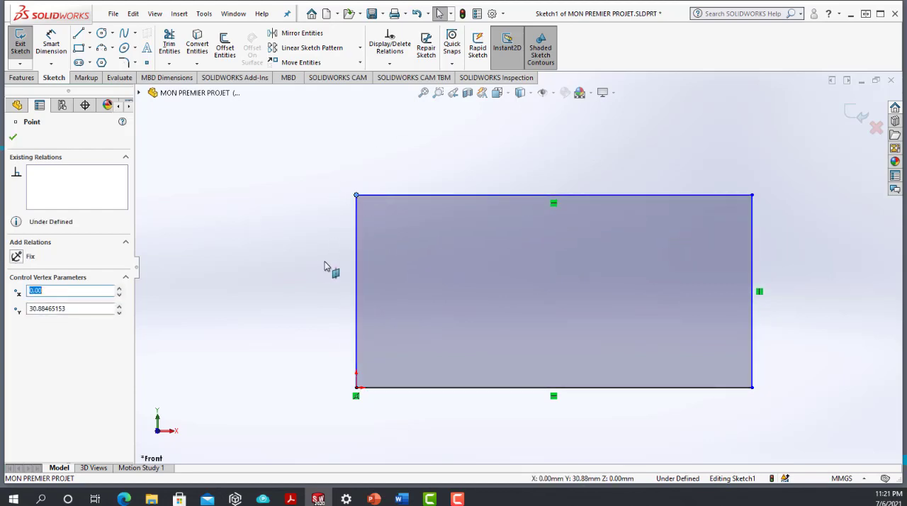
Step: Add a Vertical relation to the rectangle's left edge and delete that relation again
right_click(356, 257)
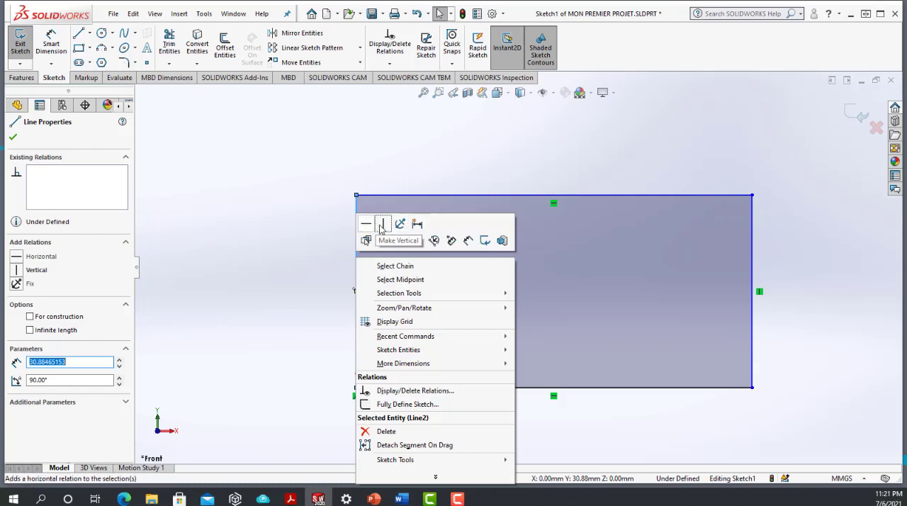
click(382, 224)
click(336, 228)
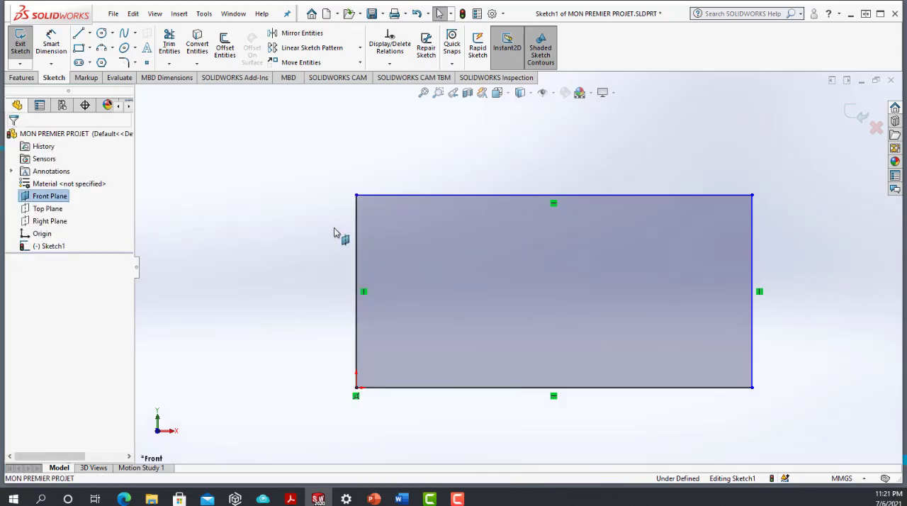
right_click(365, 293)
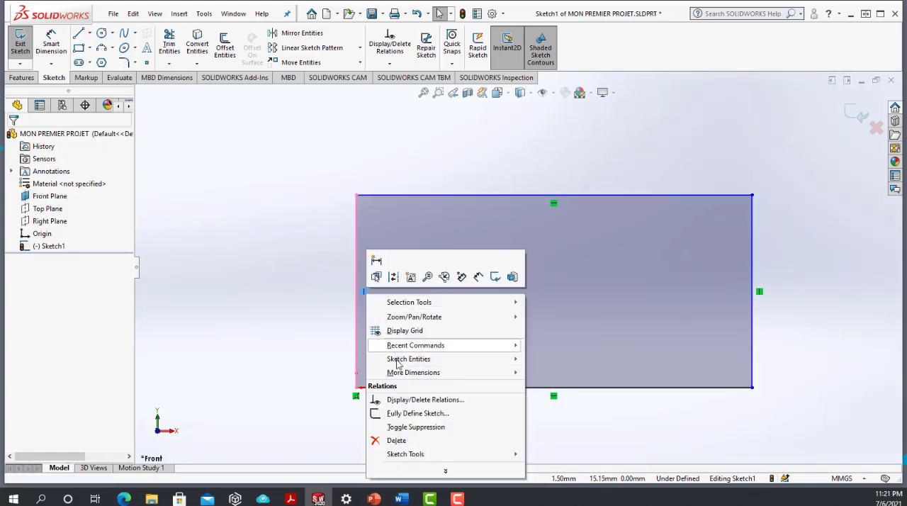
click(410, 440)
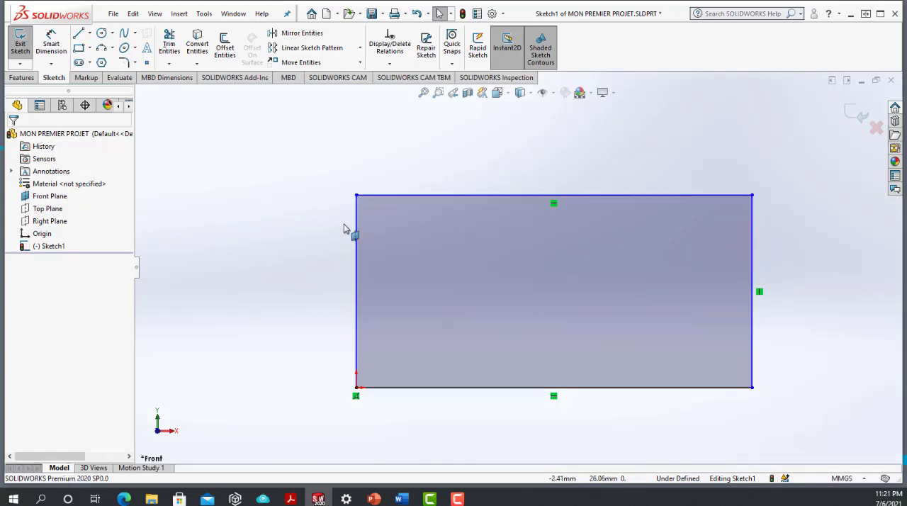
Step: Add a Perpendicular relation between the rectangle's top edge and left edge
click(413, 195)
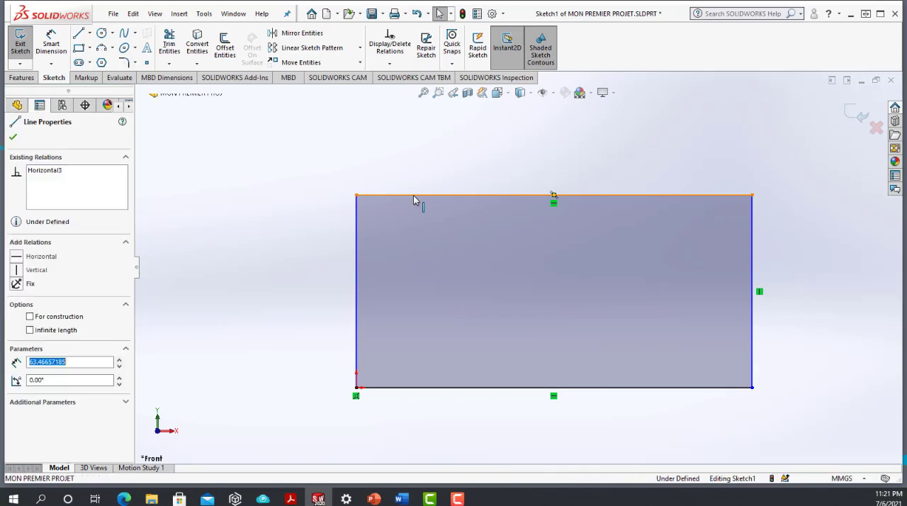
ctrl+click(356, 234)
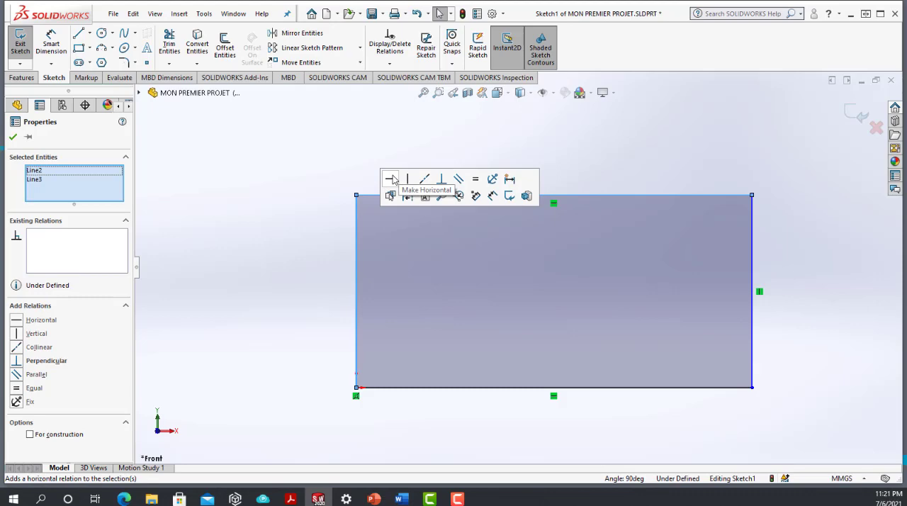
click(441, 179)
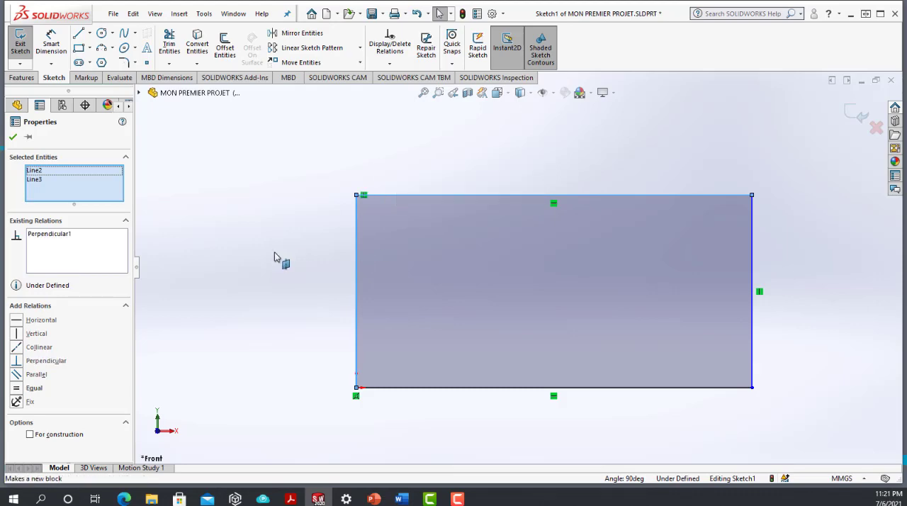
click(274, 257)
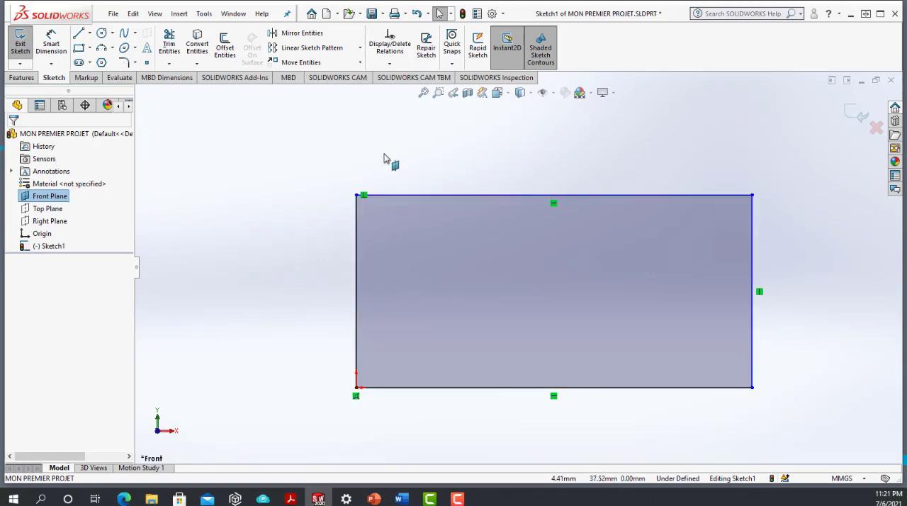
Step: Dimension the rectangle's left edge with Smart Dimension and set its height to 65 mm
scroll(515, 274, up, 2)
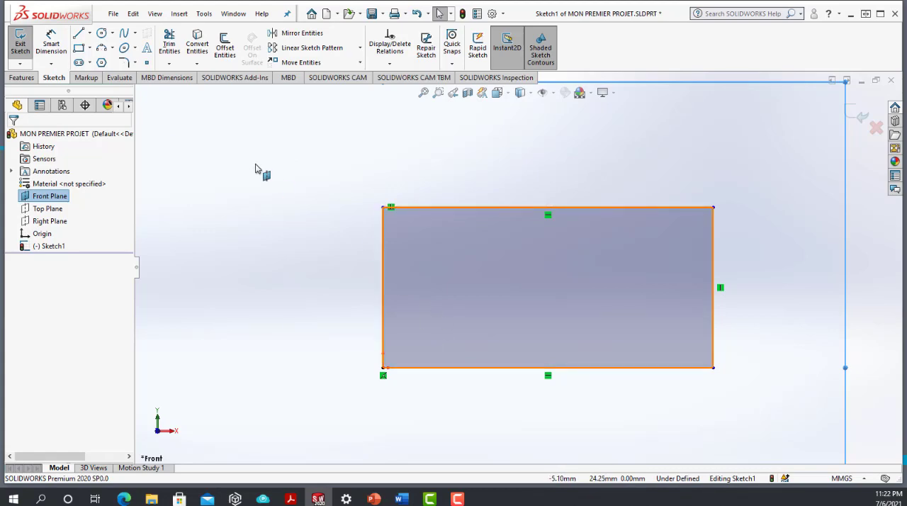
click(50, 41)
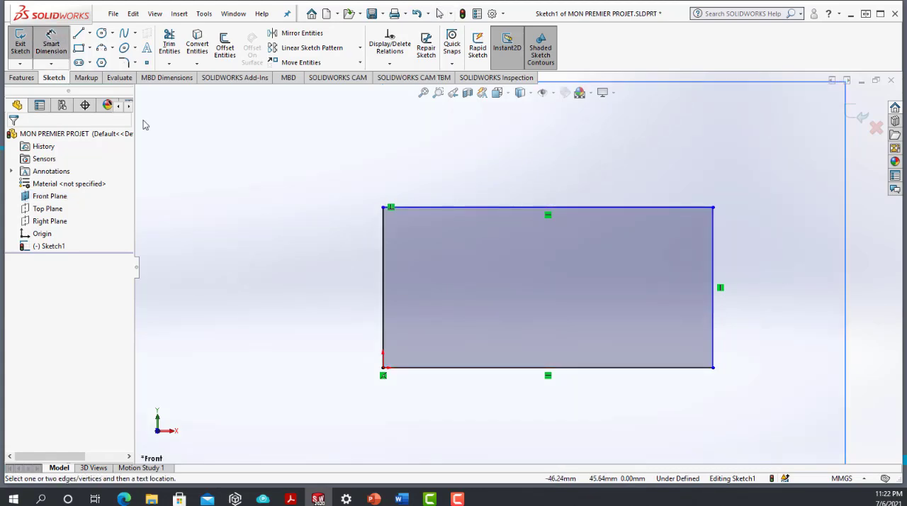
click(383, 233)
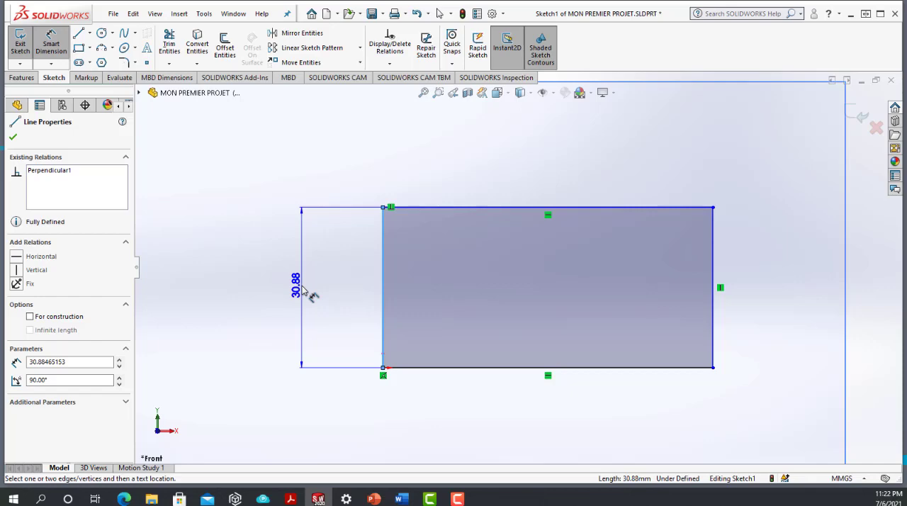
click(302, 289)
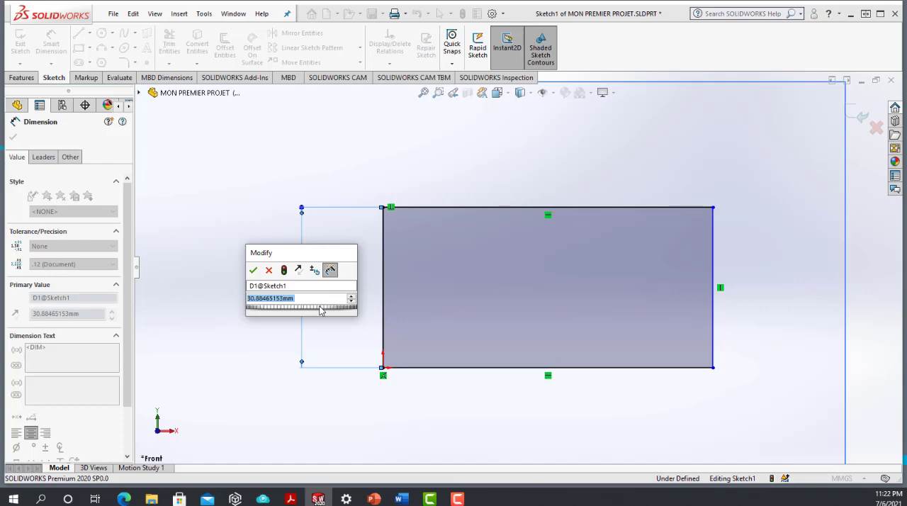
text(65)
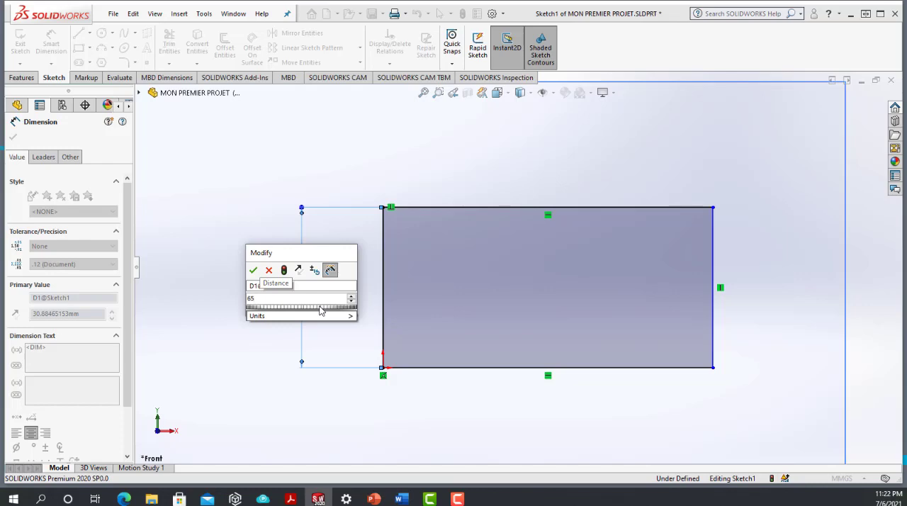
key(Return)
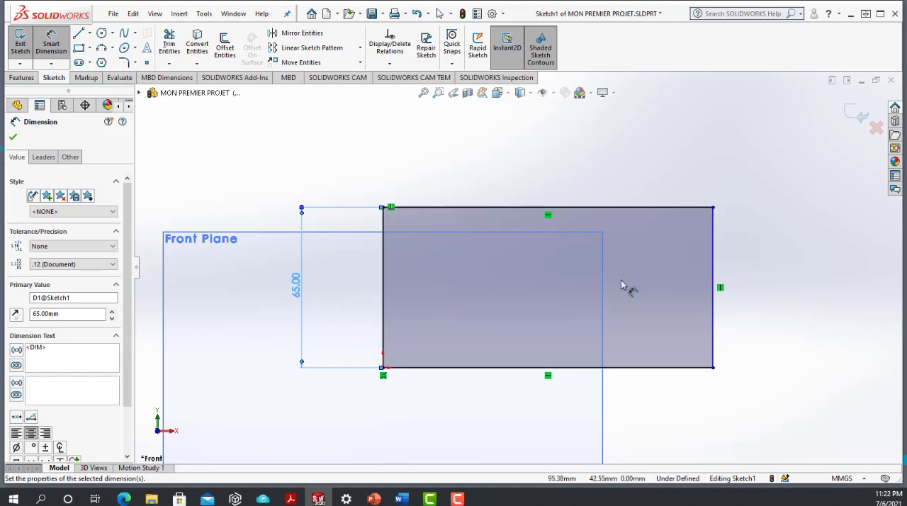
Step: Dimension the rectangle's bottom edge, set its length to 60 mm and finish dimensioning
click(610, 373)
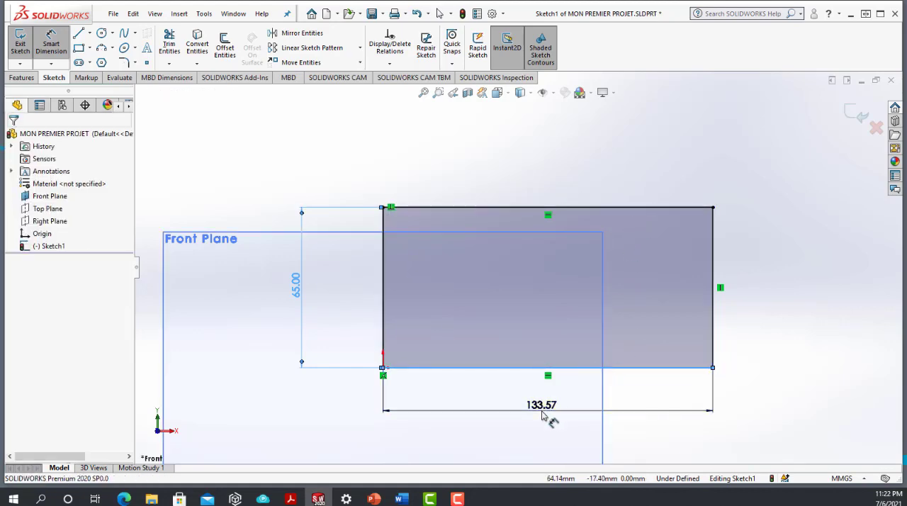
click(542, 412)
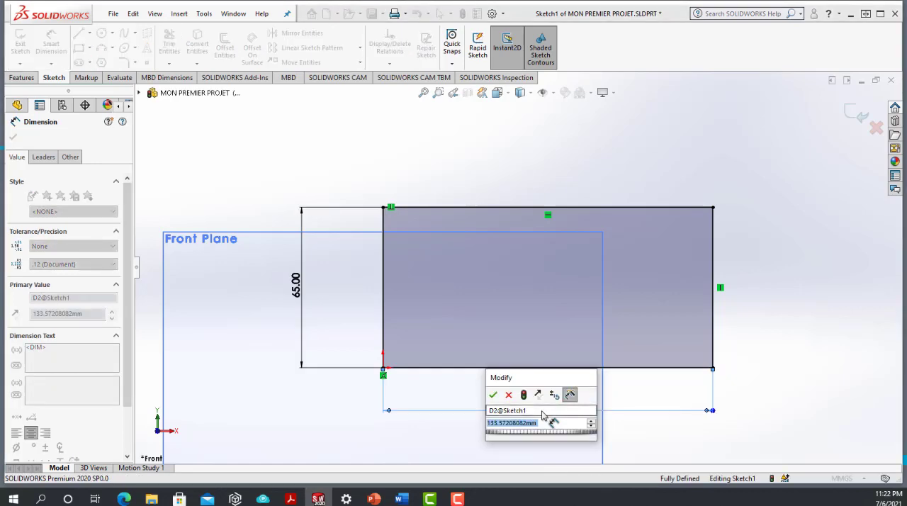
text(60)
key(Return)
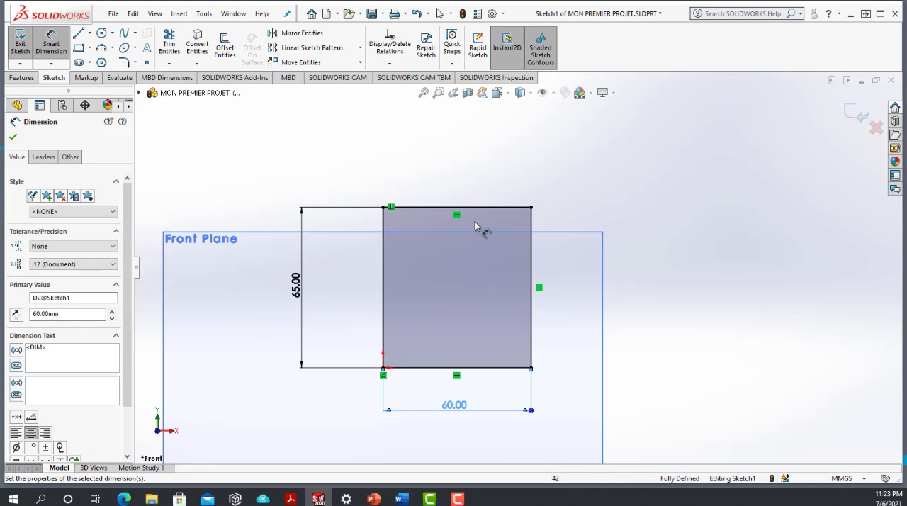
click(12, 137)
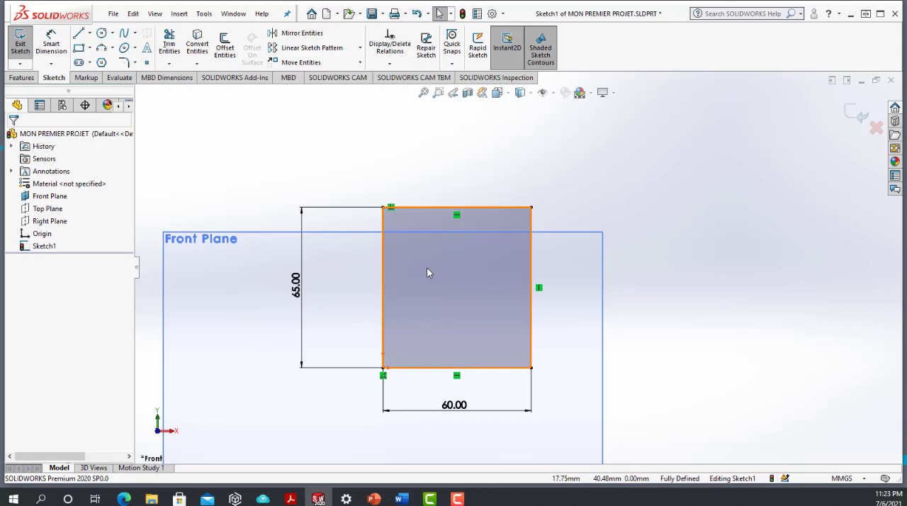
Step: Start an Extruded Boss/Base from the dimensioned rectangle and pull its depth out to 99 mm in the graphics area
click(16, 79)
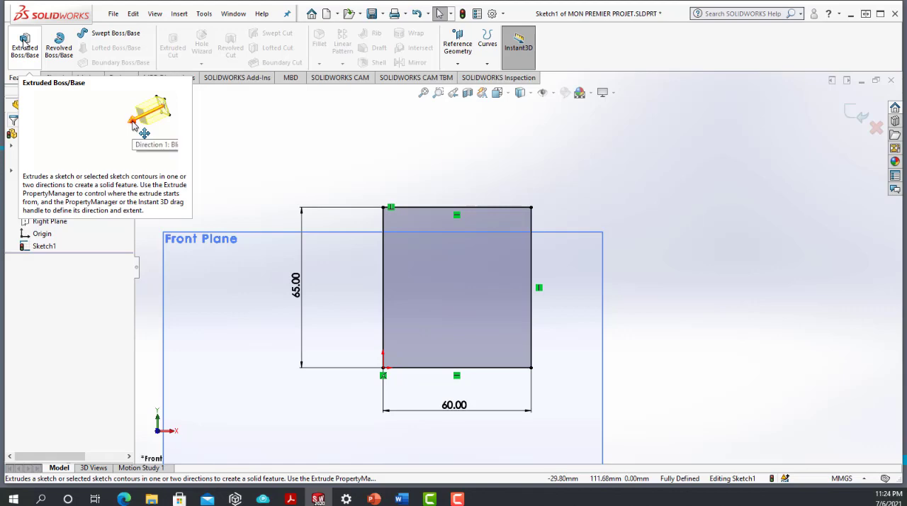
click(24, 42)
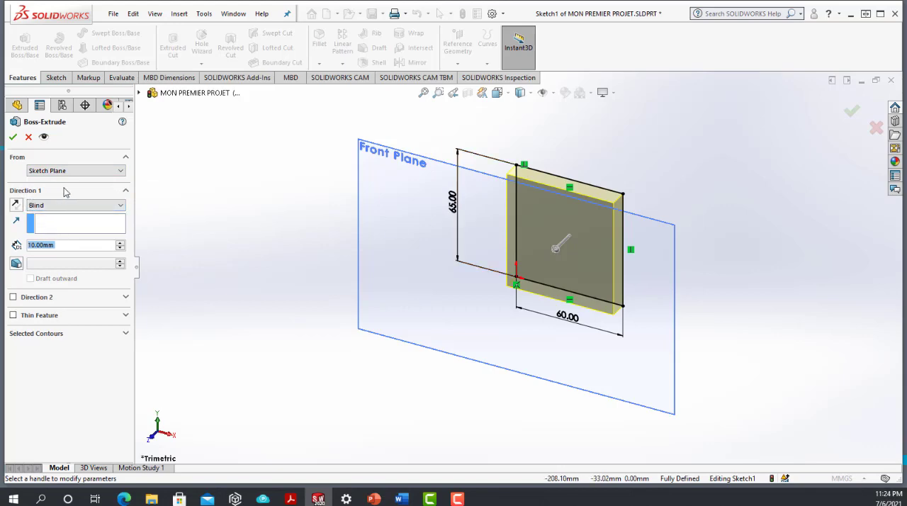
click(557, 248)
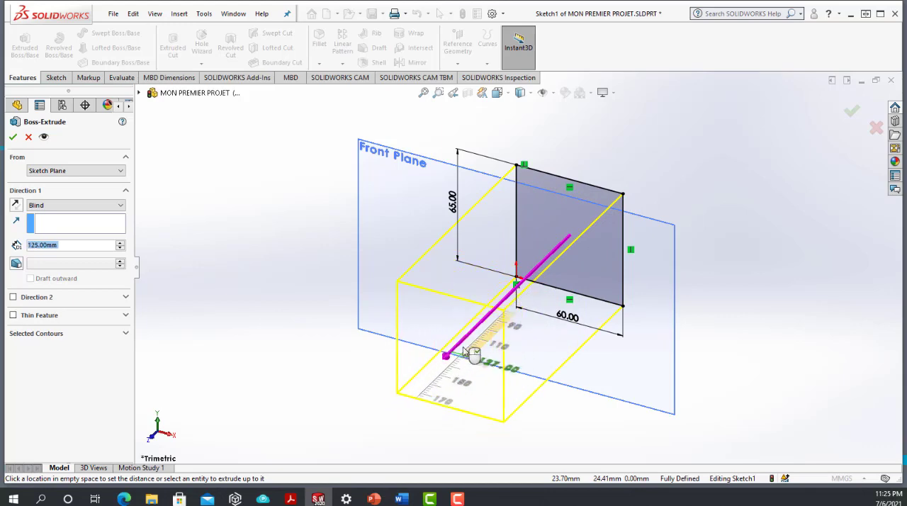
click(475, 328)
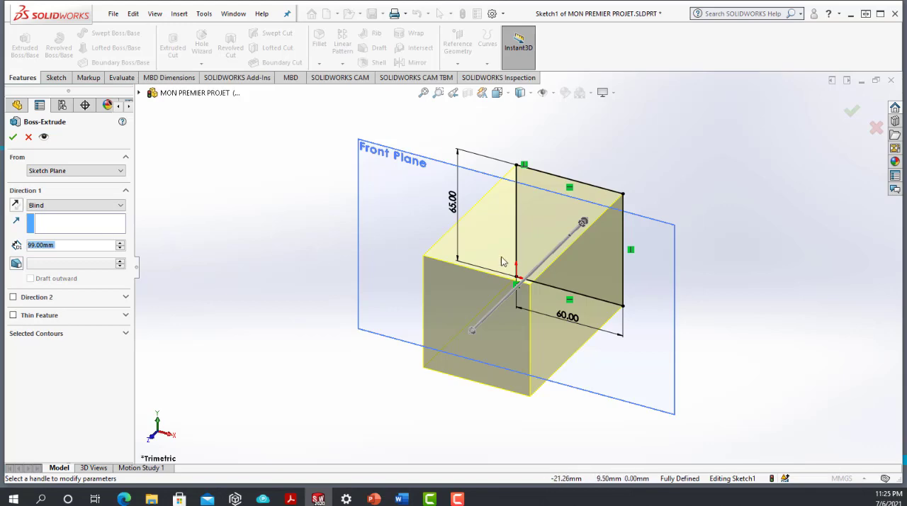
Step: Reverse the extrusion direction, flip it back to the original side, and keep the Blind end condition
click(15, 207)
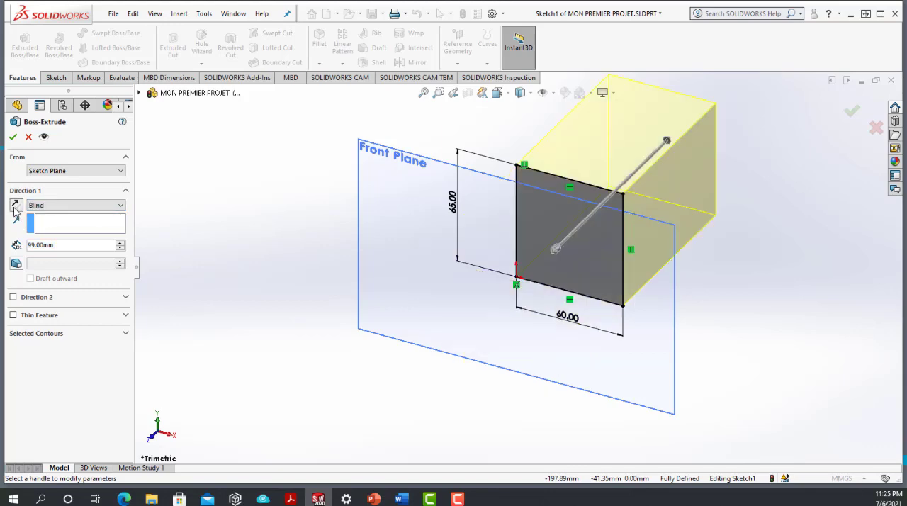
click(15, 207)
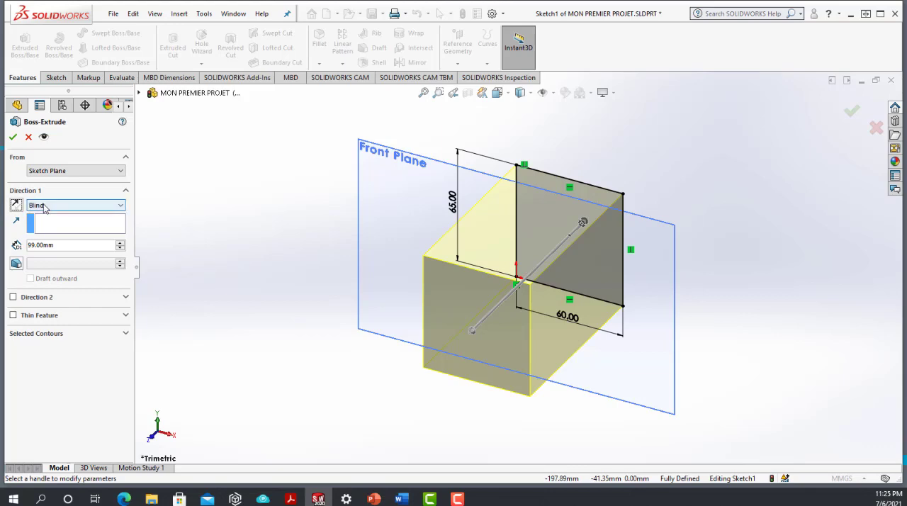
click(44, 206)
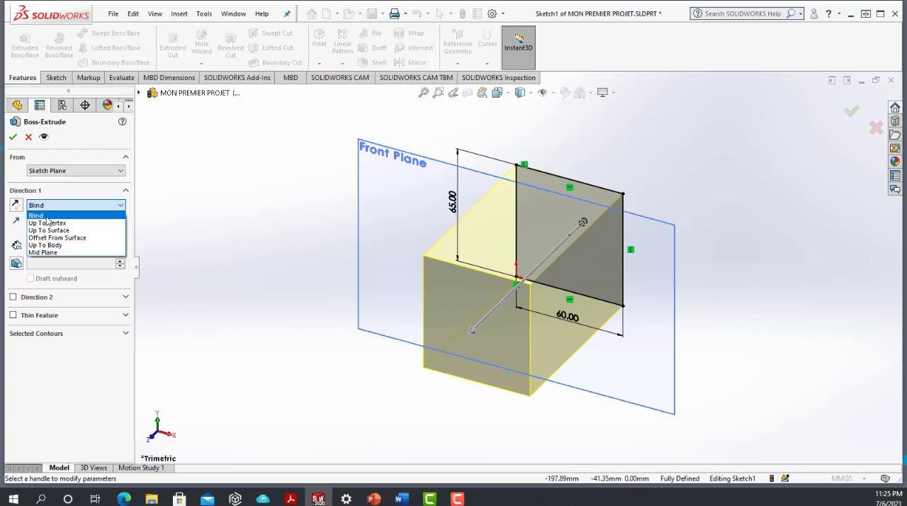
click(42, 215)
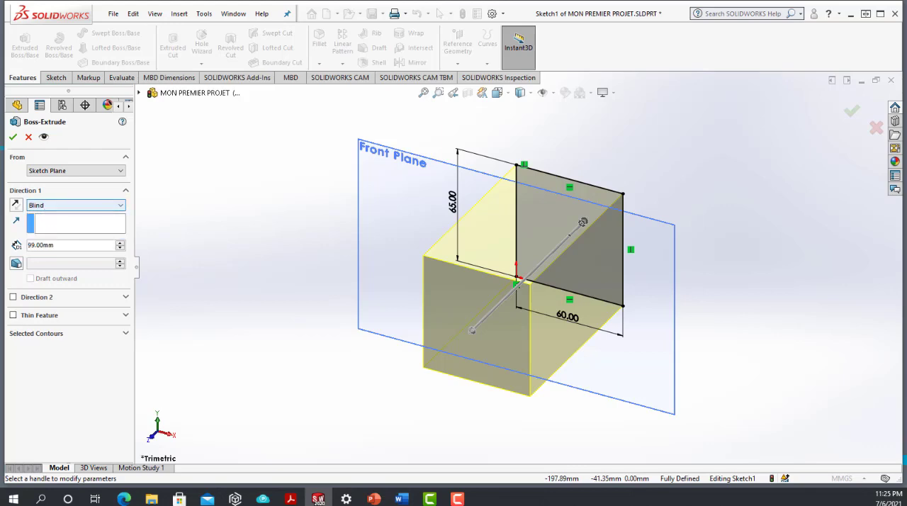
Step: Set the extrusion depth to 50 mm and complete the solid block
drag(57, 245, 28, 248)
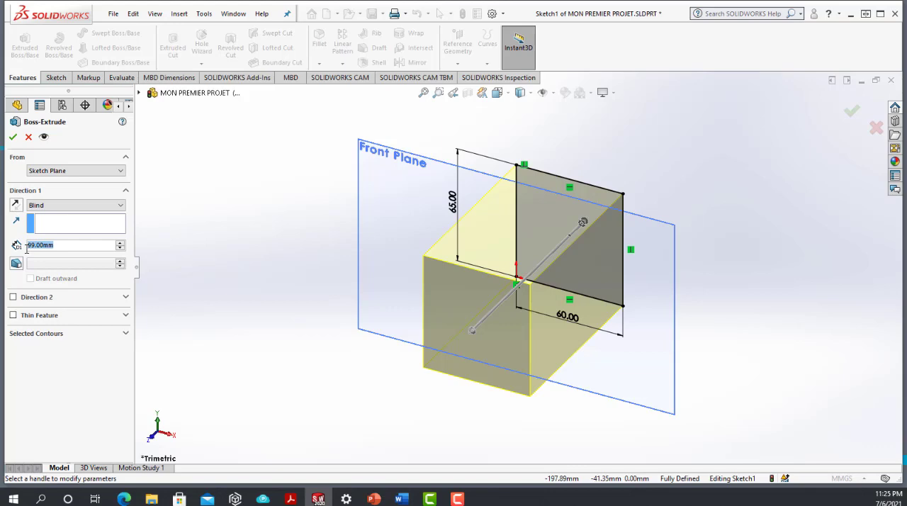
text(1)
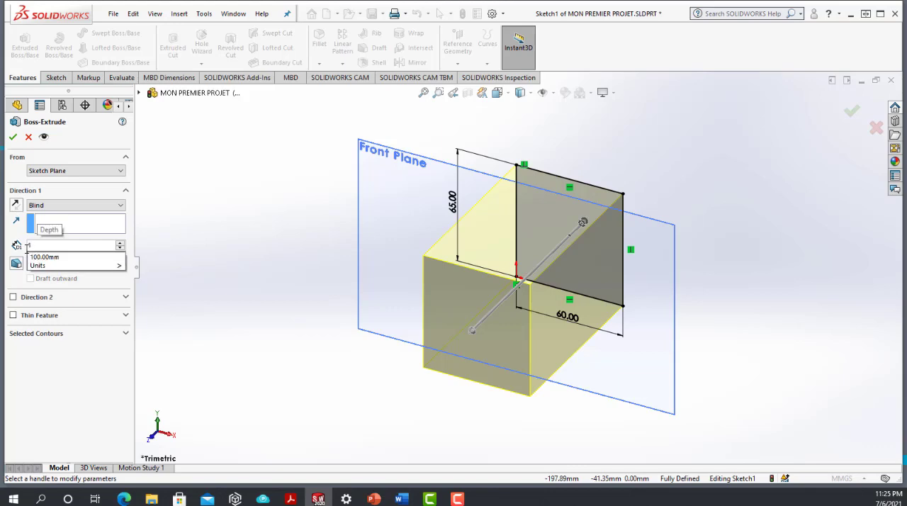
key(BackSpace)
text(50)
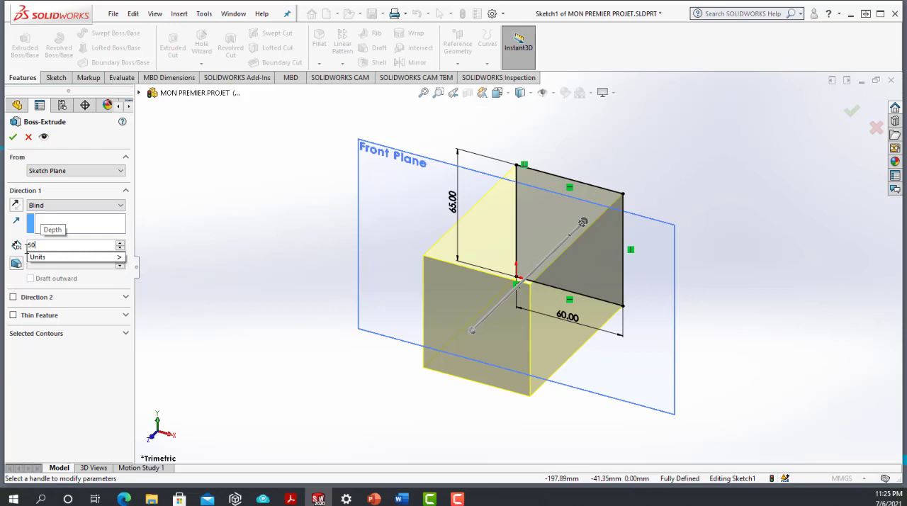
key(Return)
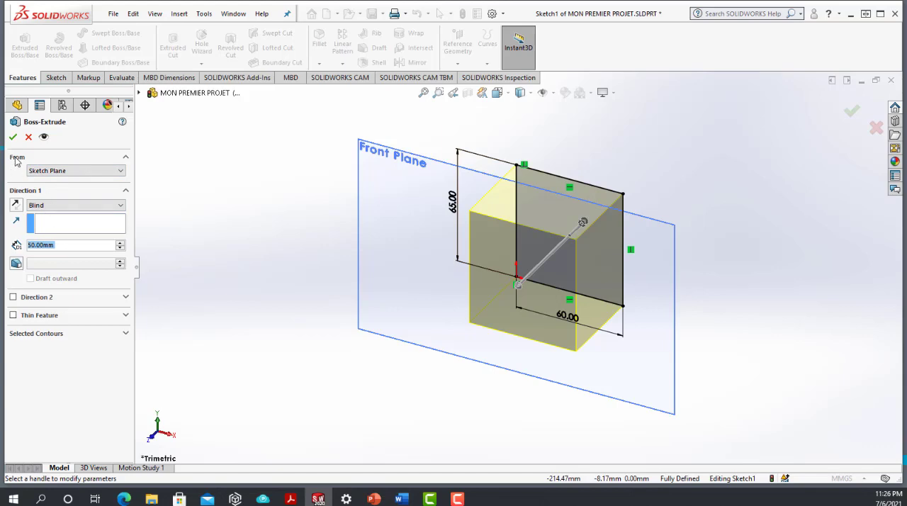
key(Return)
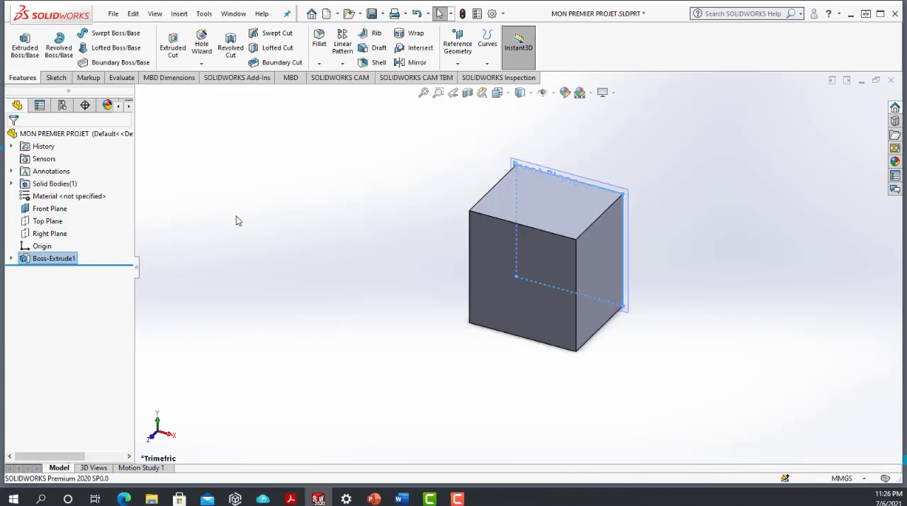
Step: Examine the extruded block from several sides, both close up and from farther away
click(235, 220)
middle_drag(664, 176, 500, 246)
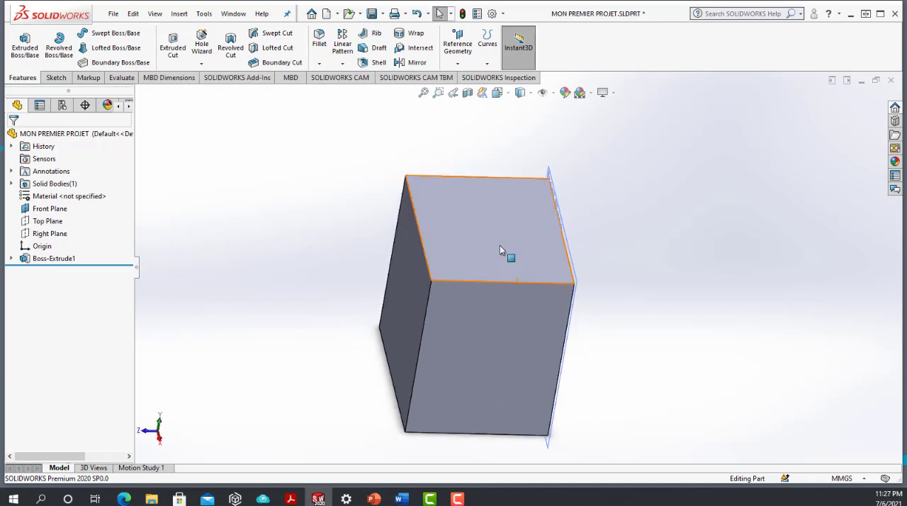
middle_drag(481, 261, 469, 304)
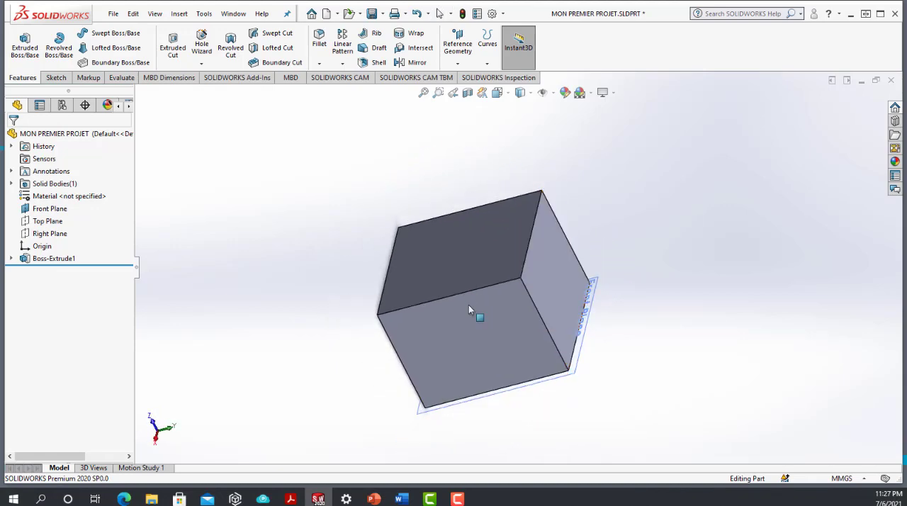
middle_drag(468, 304, 383, 408)
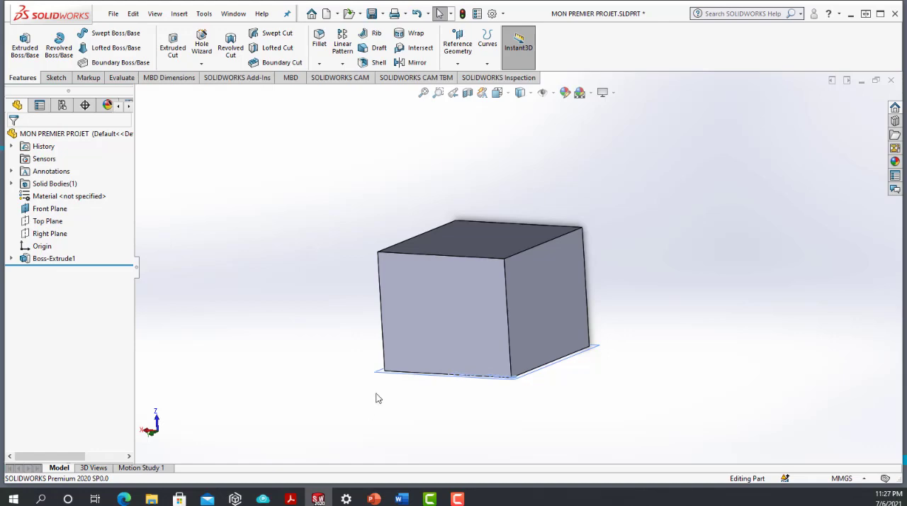
scroll(461, 325, up, 5)
scroll(464, 315, up, 1)
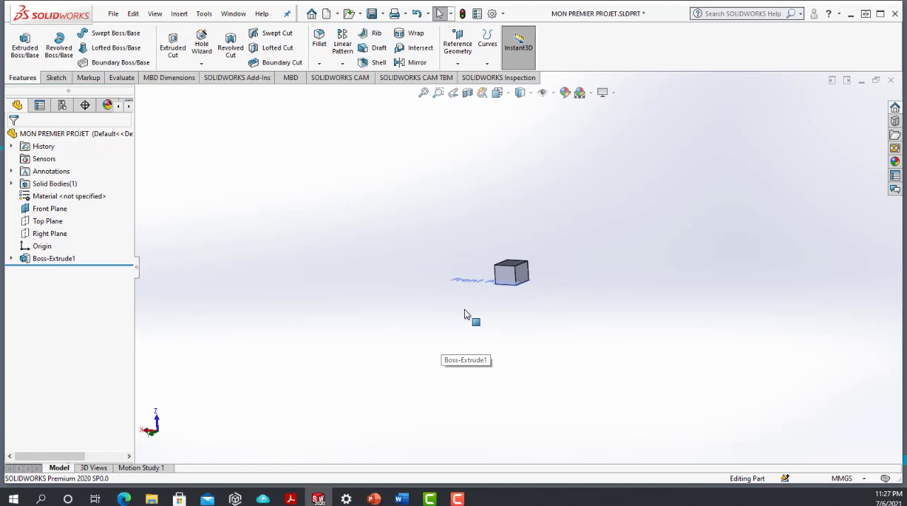
scroll(464, 315, down, 8)
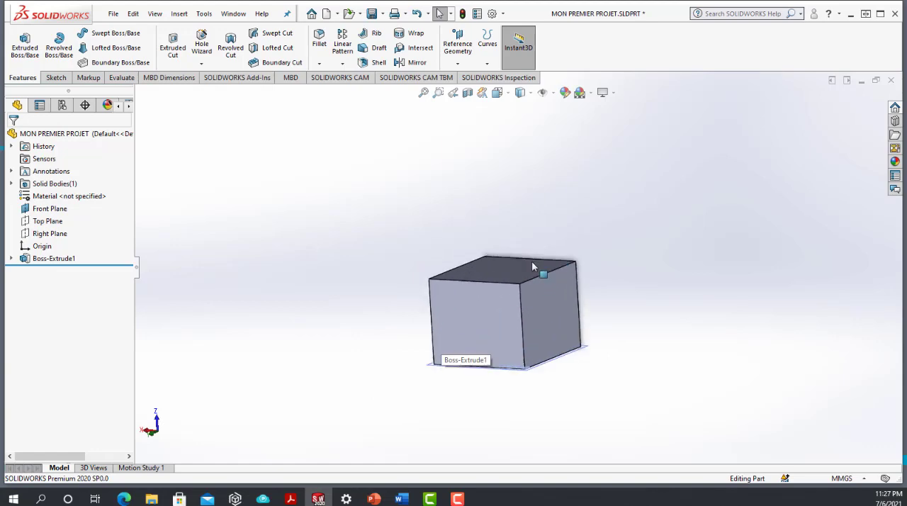
scroll(513, 384, down, 2)
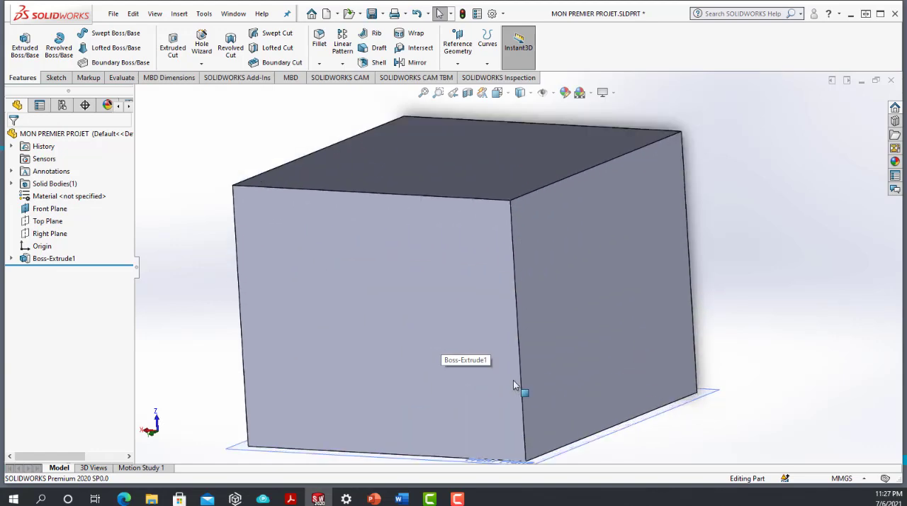
scroll(512, 384, up, 5)
scroll(506, 318, up, 3)
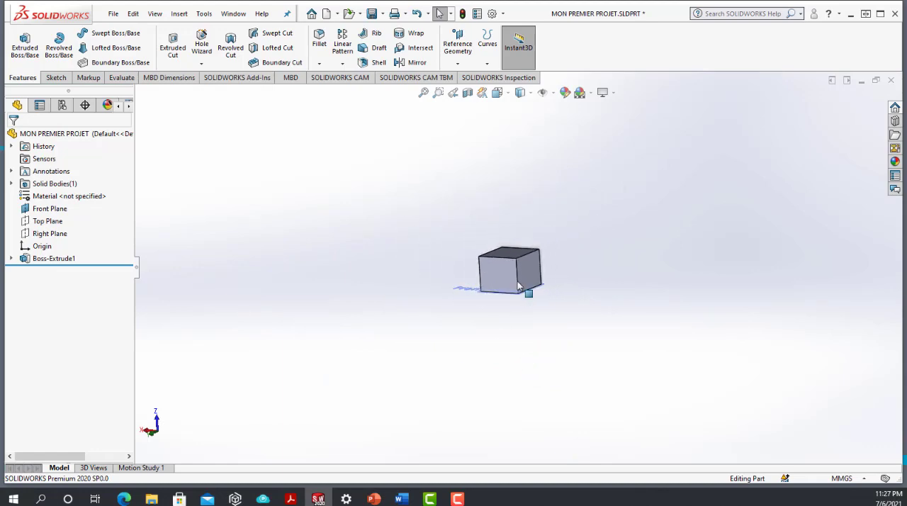
scroll(530, 290, down, 5)
scroll(504, 226, up, 3)
scroll(514, 212, down, 4)
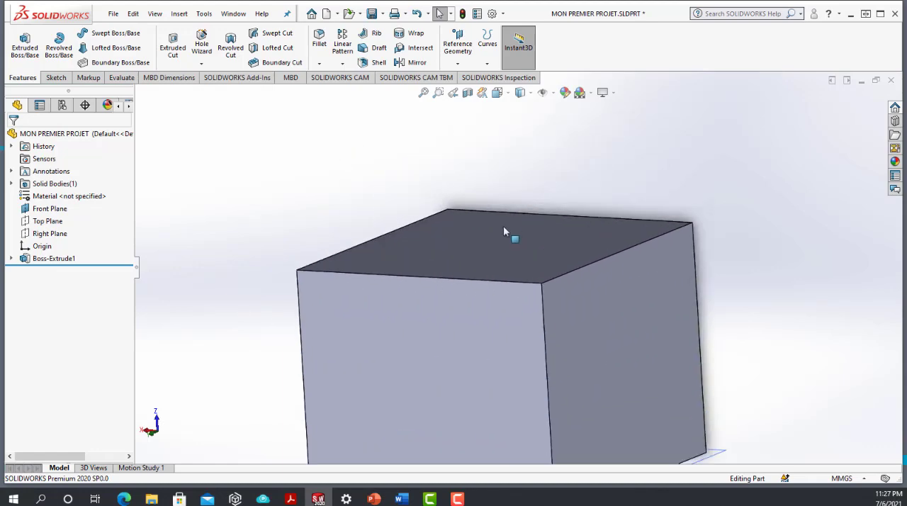
scroll(514, 237, up, 5)
scroll(531, 319, down, 3)
scroll(522, 291, up, 4)
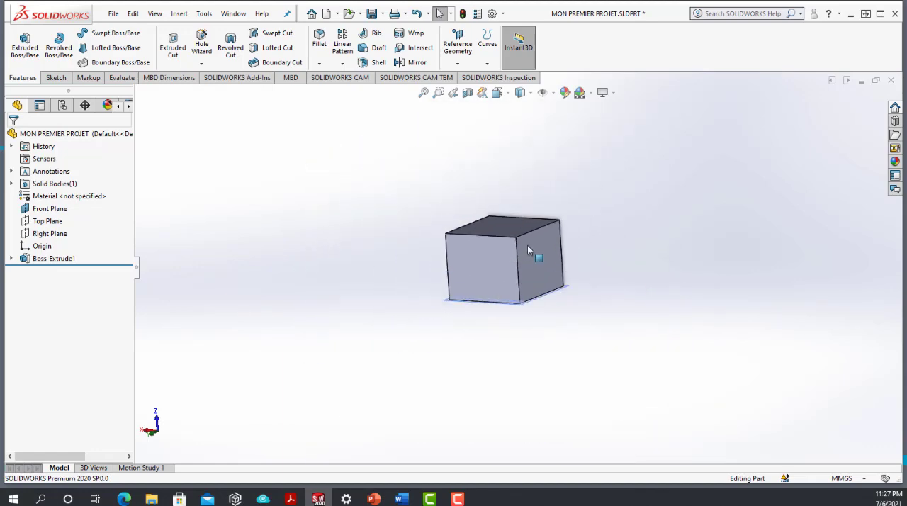
scroll(527, 243, down, 3)
drag(457, 308, 464, 312)
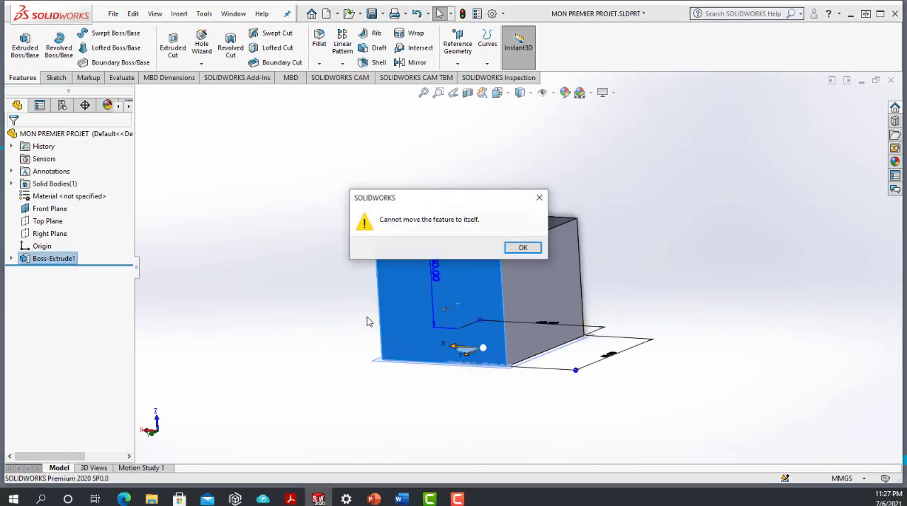
click(522, 249)
click(288, 298)
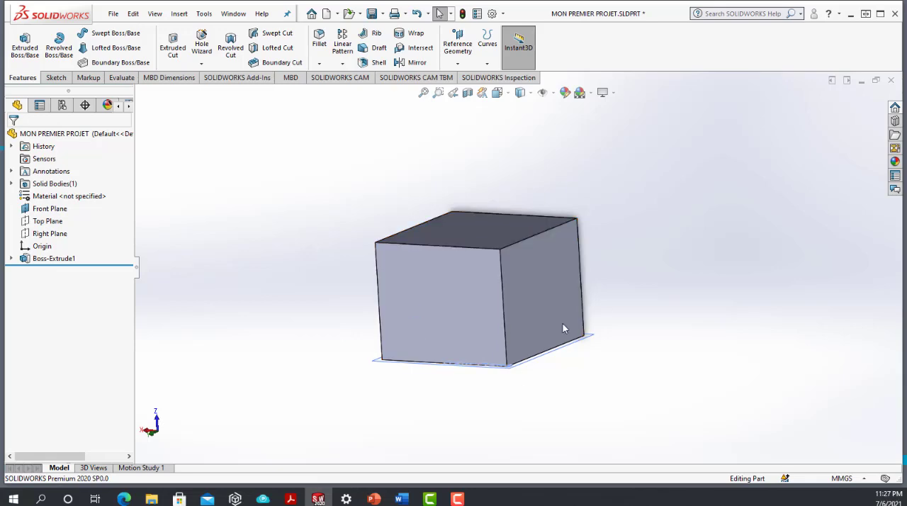
Step: Reveal the sketch nested under the extruded block's feature and highlight the sketch and the feature in turn on the model
click(11, 259)
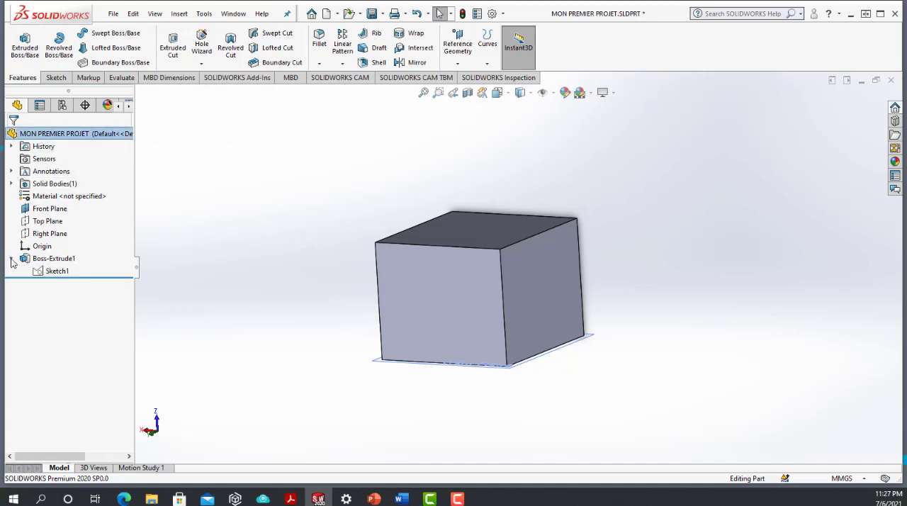
click(51, 275)
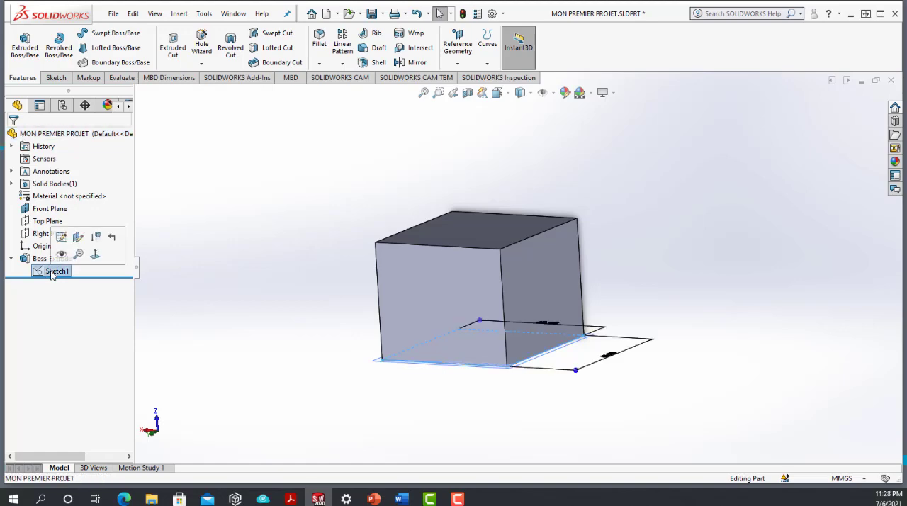
click(31, 259)
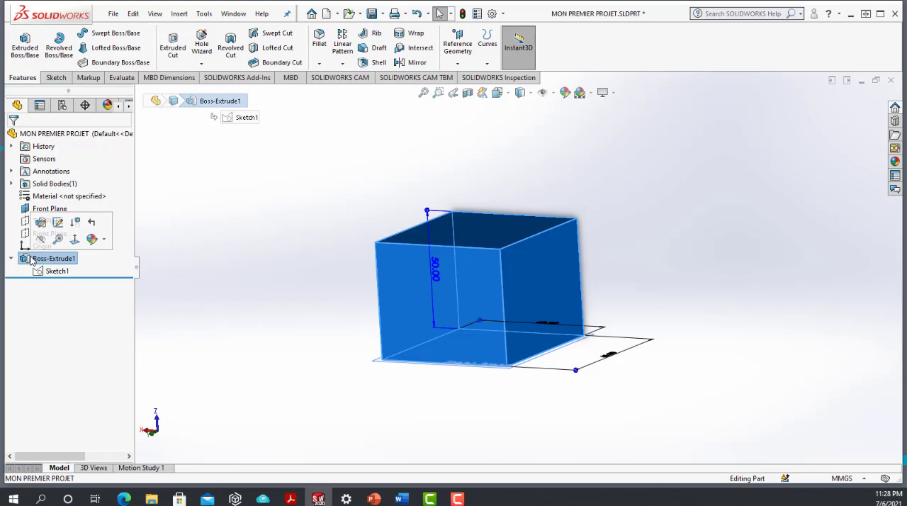
click(51, 274)
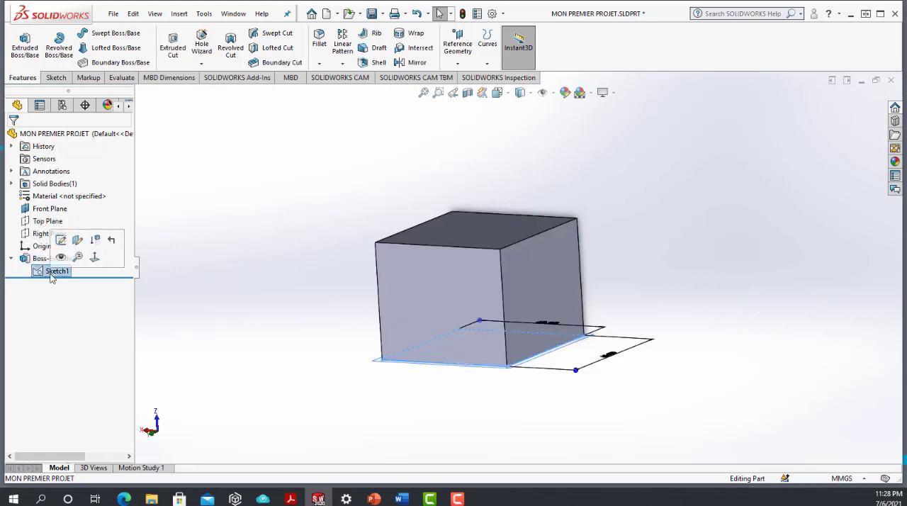
click(248, 293)
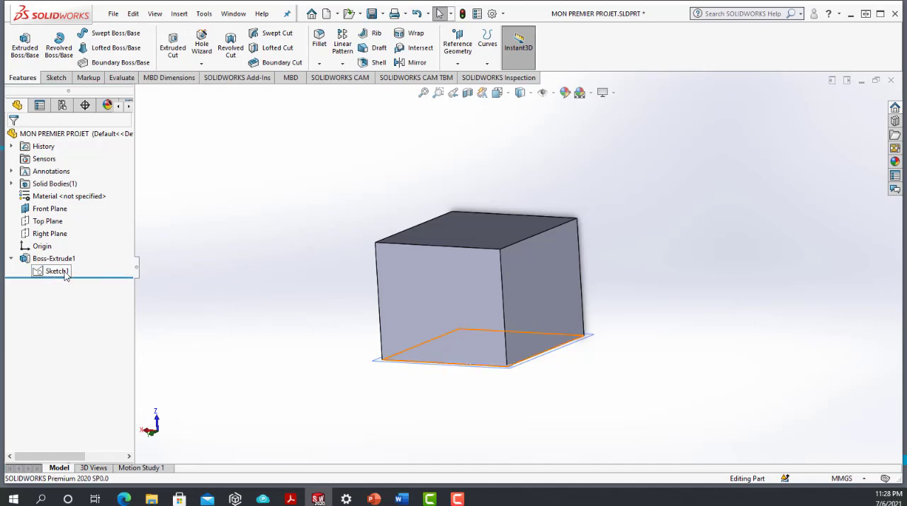
middle_drag(469, 310, 450, 368)
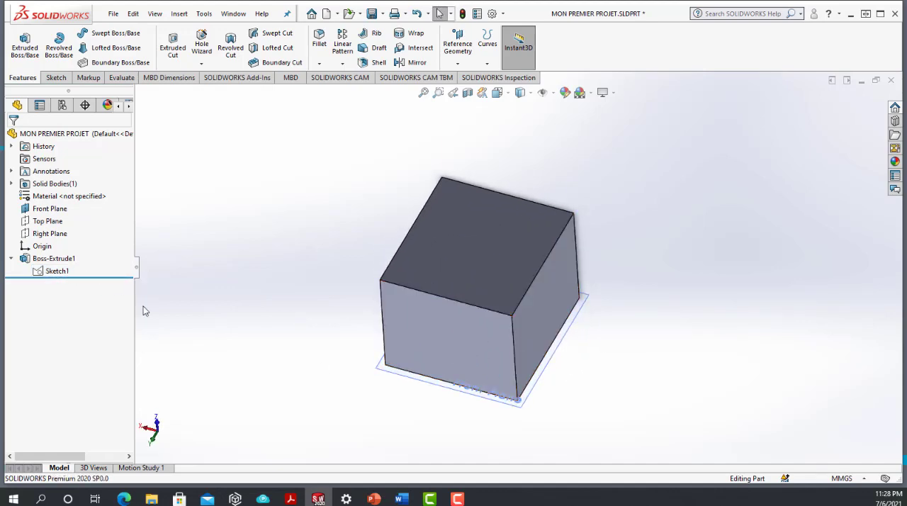
Step: Show the extrusion's rectangle sketch on the model and hide it again
click(56, 270)
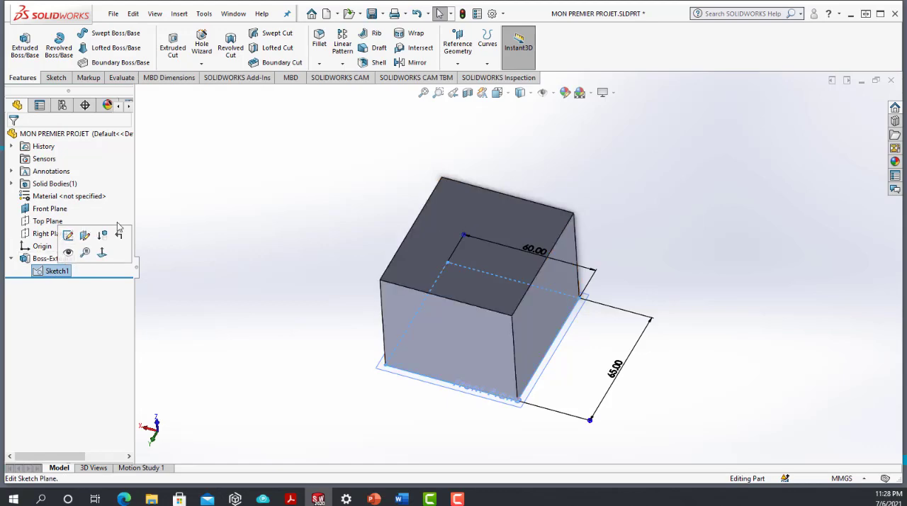
click(68, 253)
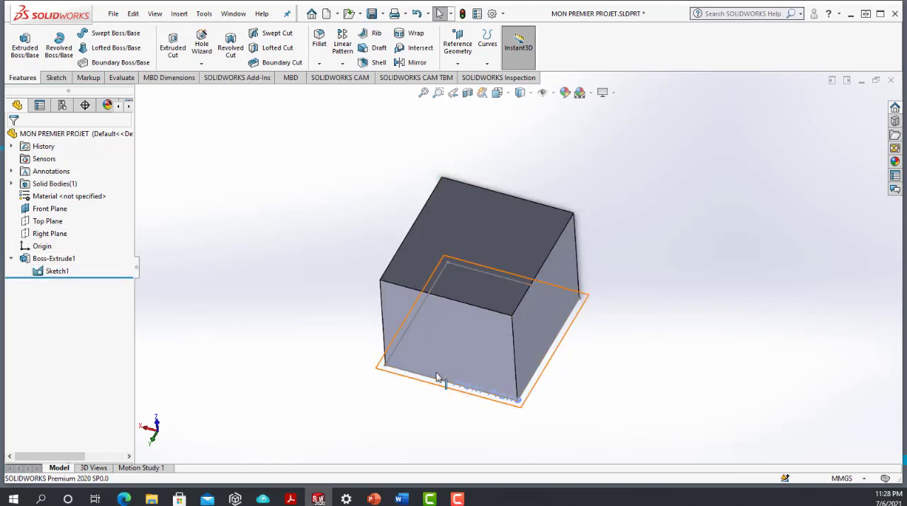
click(58, 270)
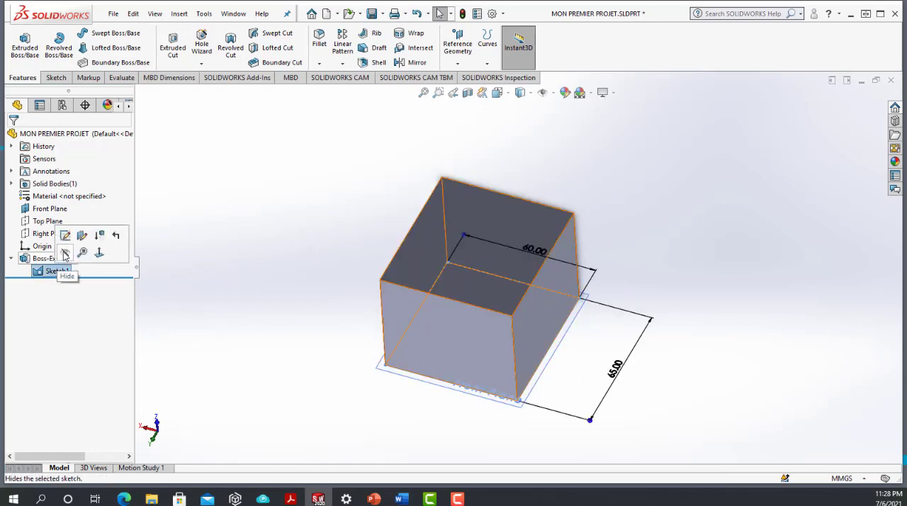
click(64, 252)
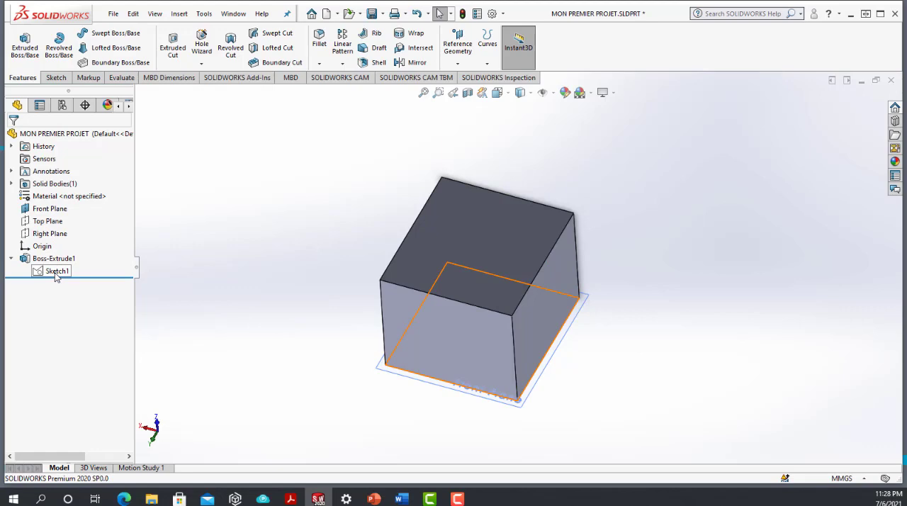
click(57, 272)
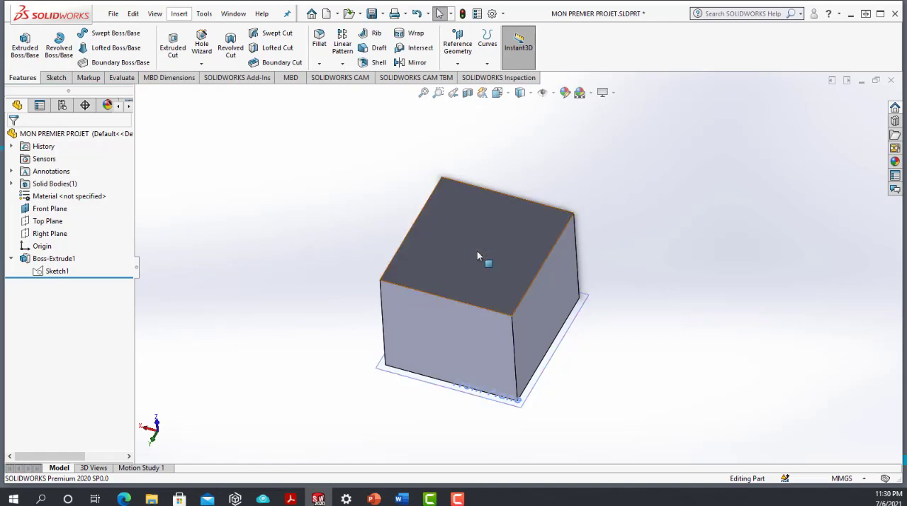
Step: Shell the block with a 10 mm wall thickness, removing its top face
scroll(476, 252, down, 2)
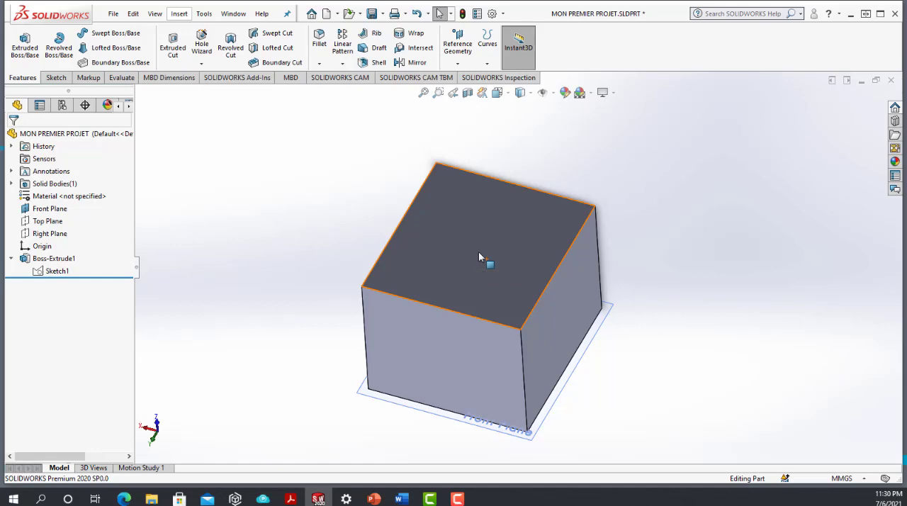
click(376, 64)
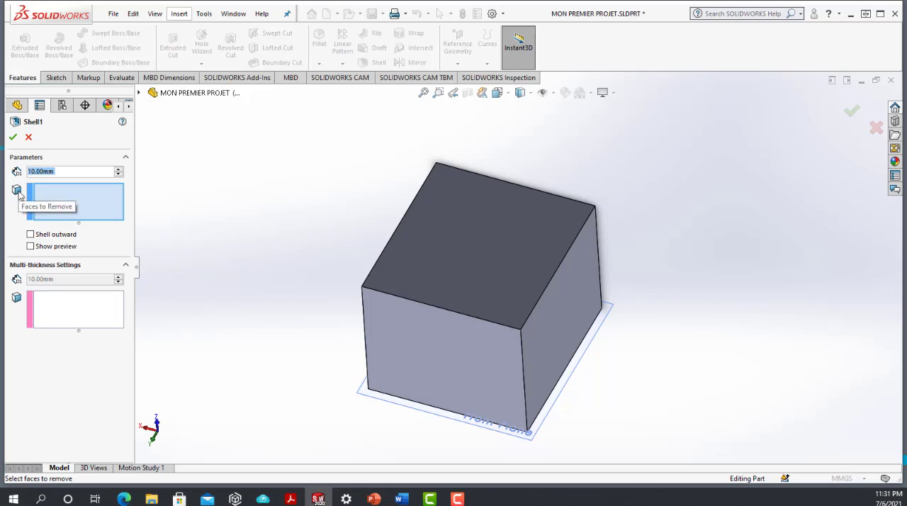
click(470, 251)
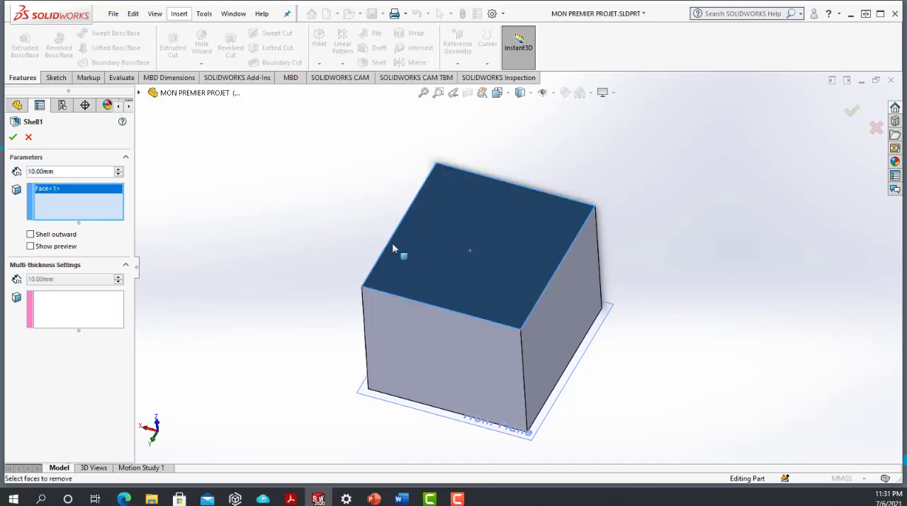
click(13, 136)
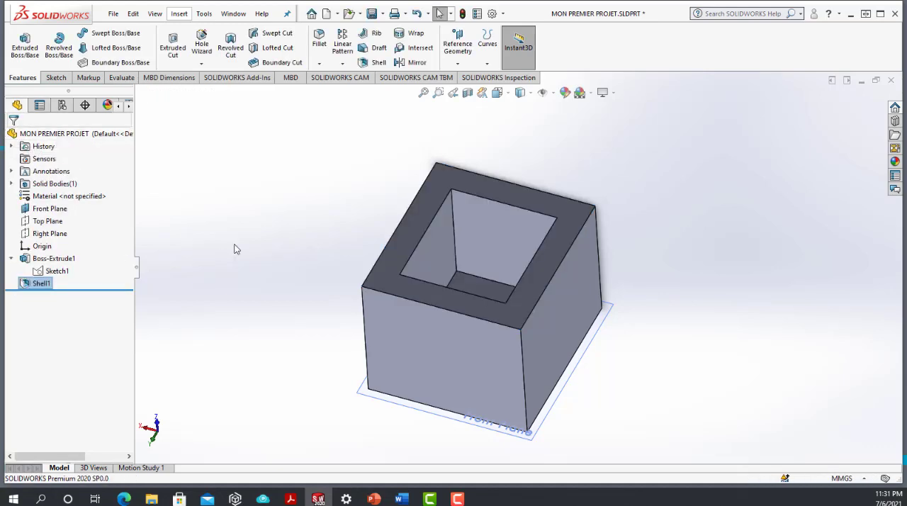
Step: Examine the hollowed block's cavity and thick walls from above, highlighting the rim face around the opening
middle_drag(393, 256, 412, 263)
middle_drag(440, 268, 383, 255)
scroll(437, 237, down, 4)
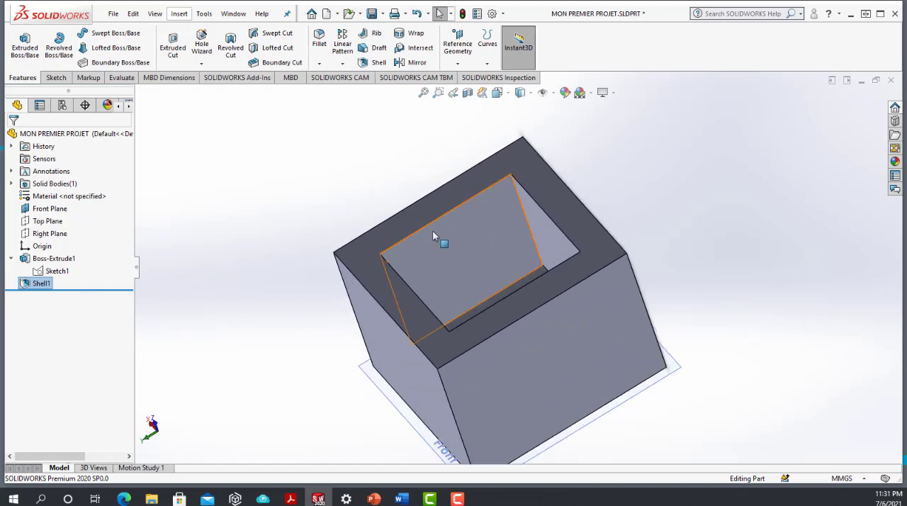
click(454, 243)
double_click(422, 221)
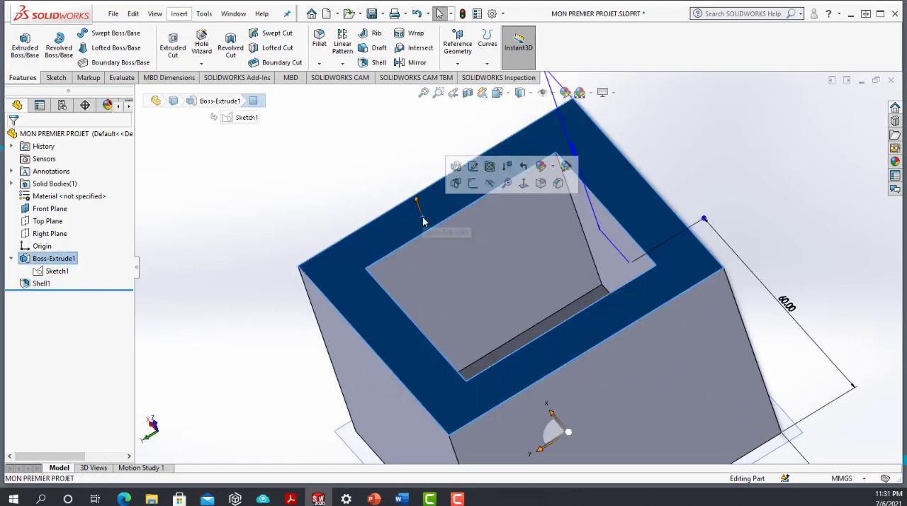
scroll(420, 229, up, 3)
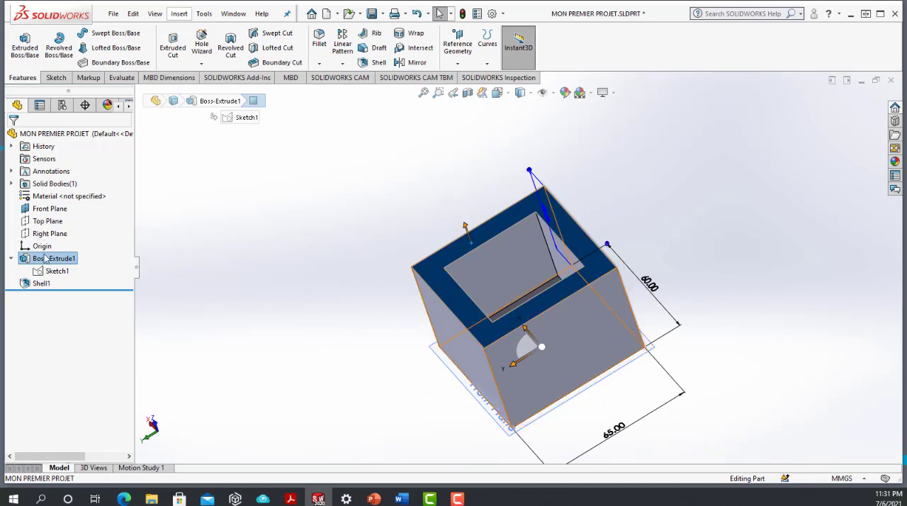
Step: Edit the Shell feature to set its wall thickness to 2 mm
click(34, 284)
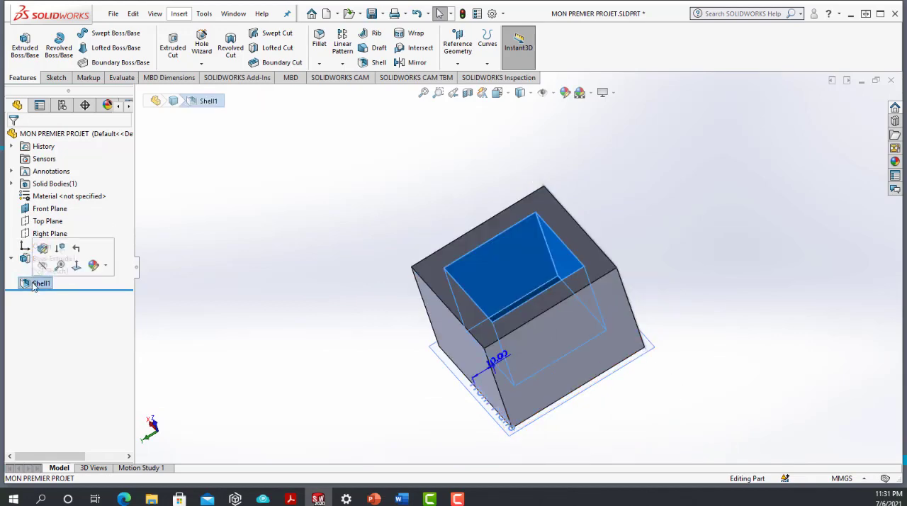
right_click(34, 285)
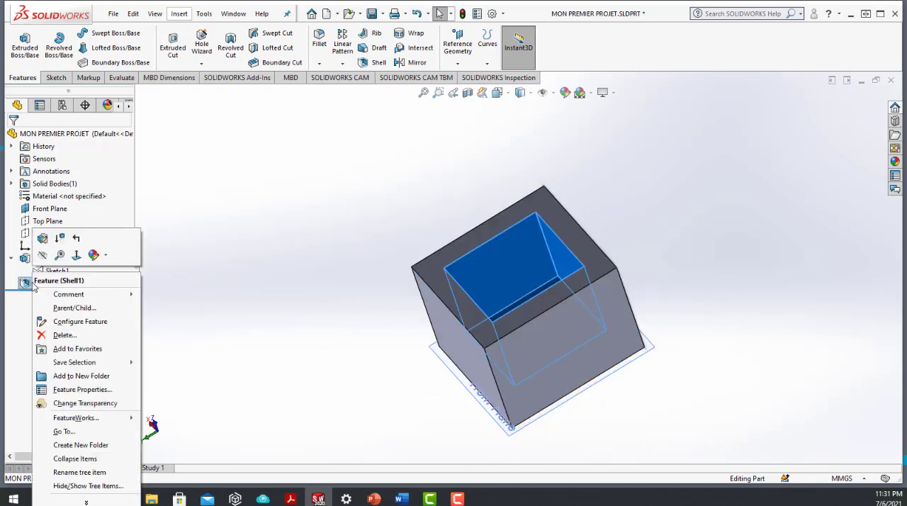
click(41, 240)
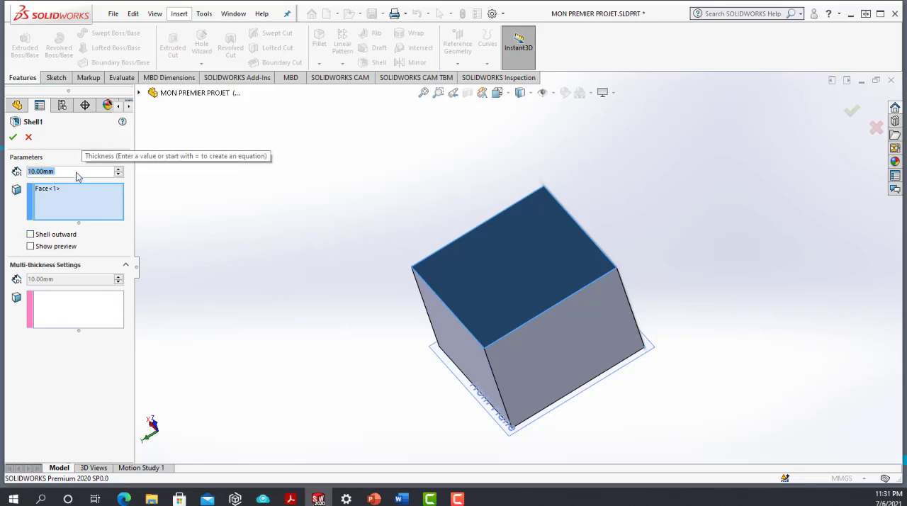
text(2)
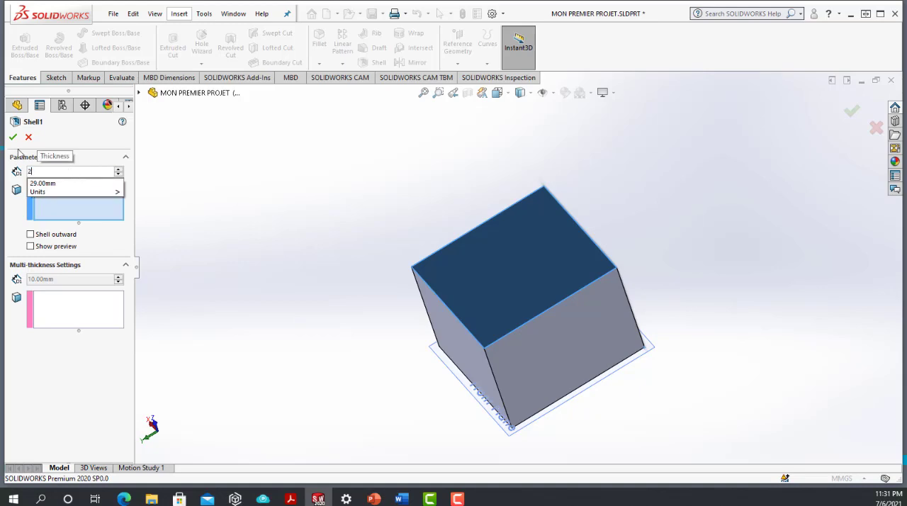
key(Return)
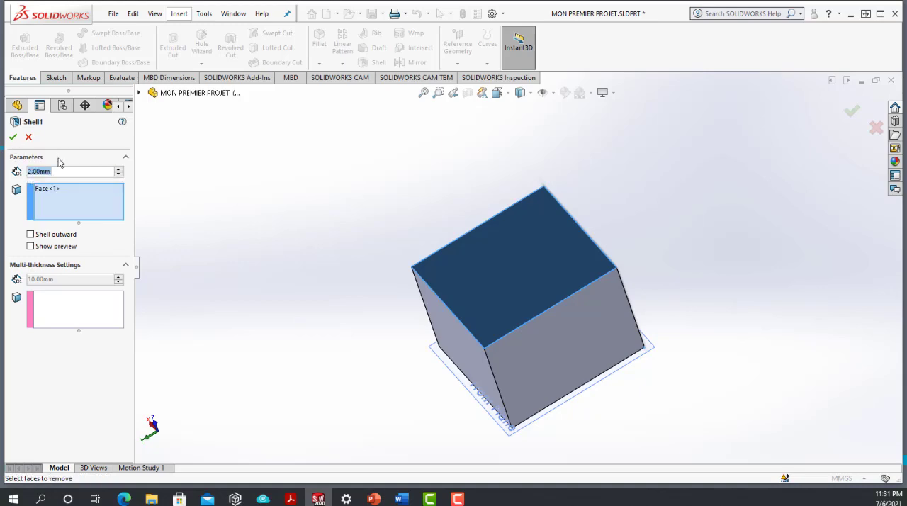
click(13, 137)
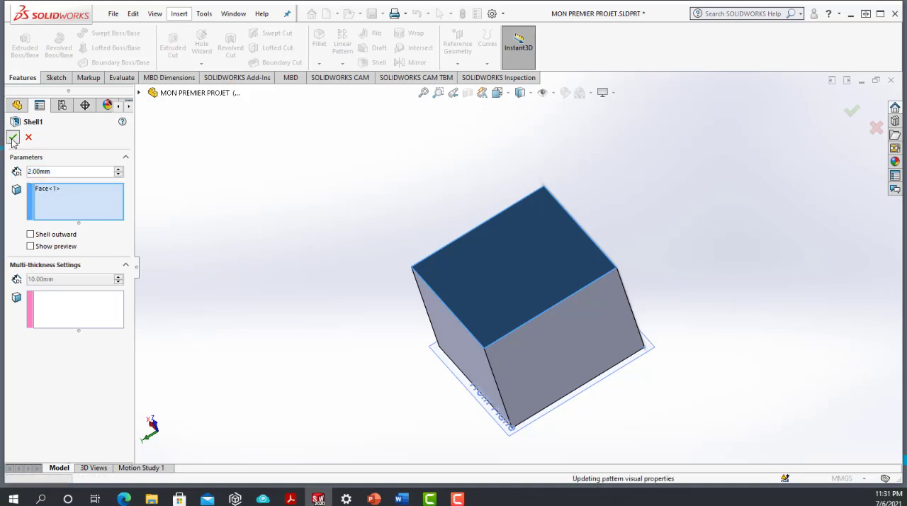
middle_drag(490, 298, 551, 226)
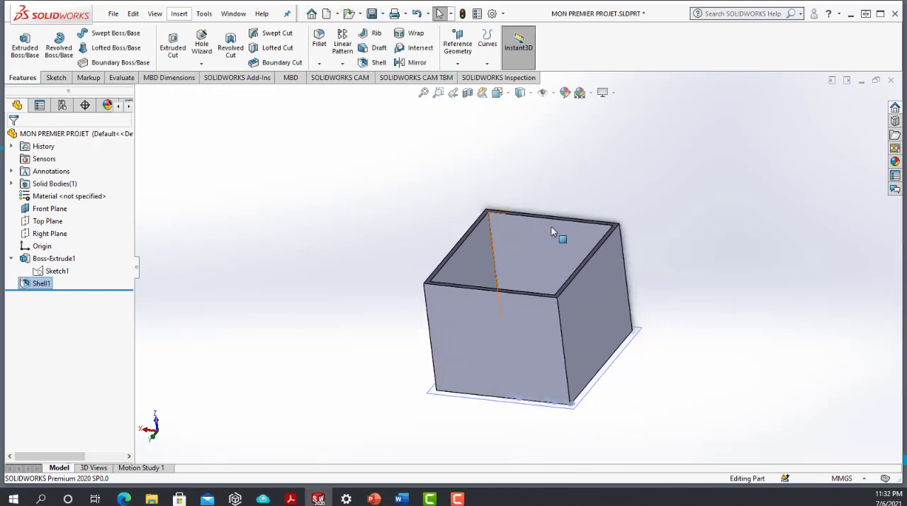
scroll(597, 278, down, 2)
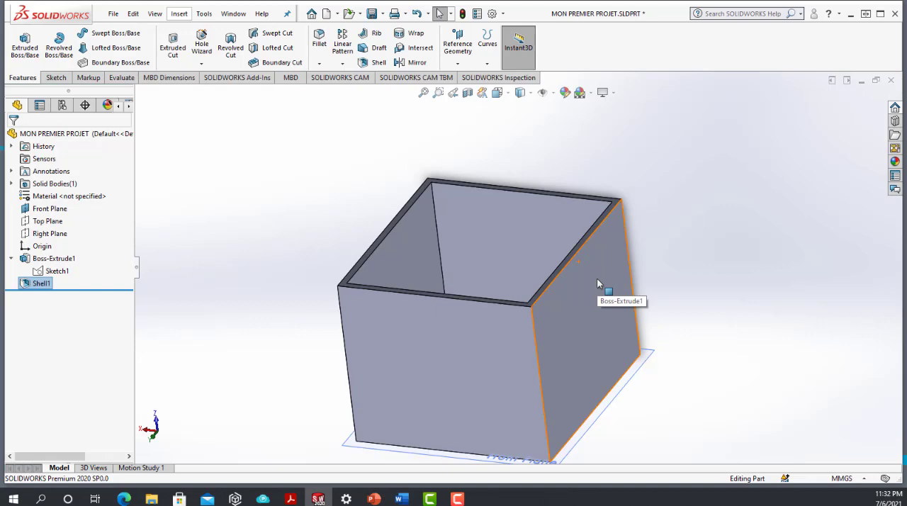